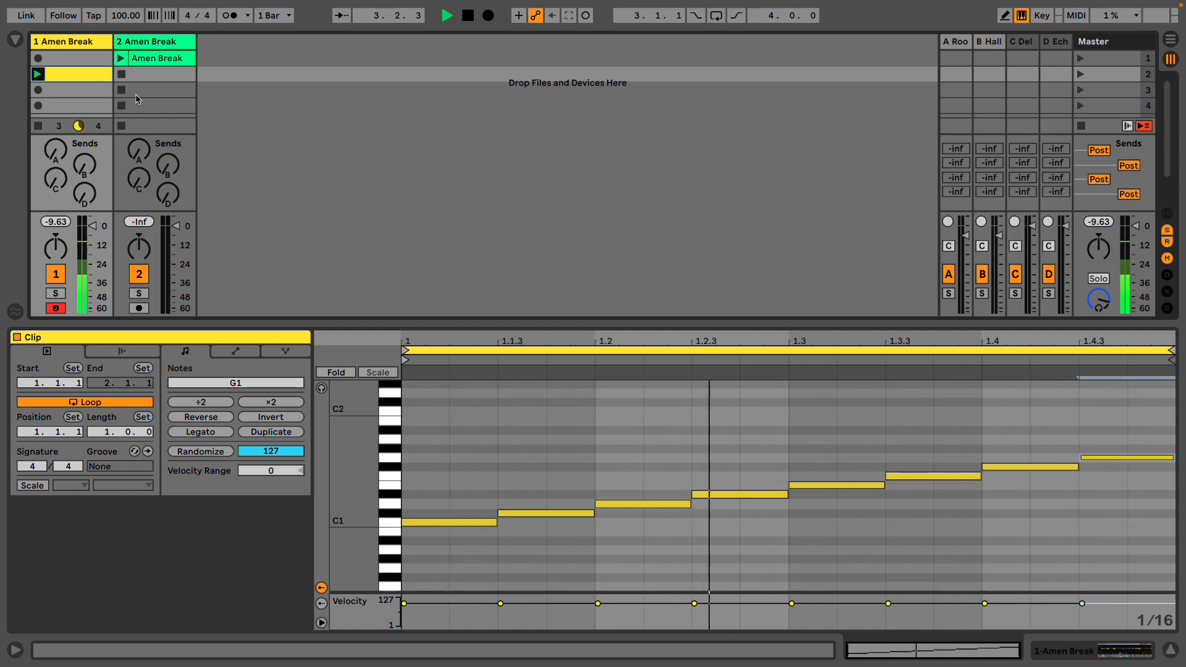
- Raise the song tempo to 137 BPM and audition the sliced clip at the new speed
key("space")
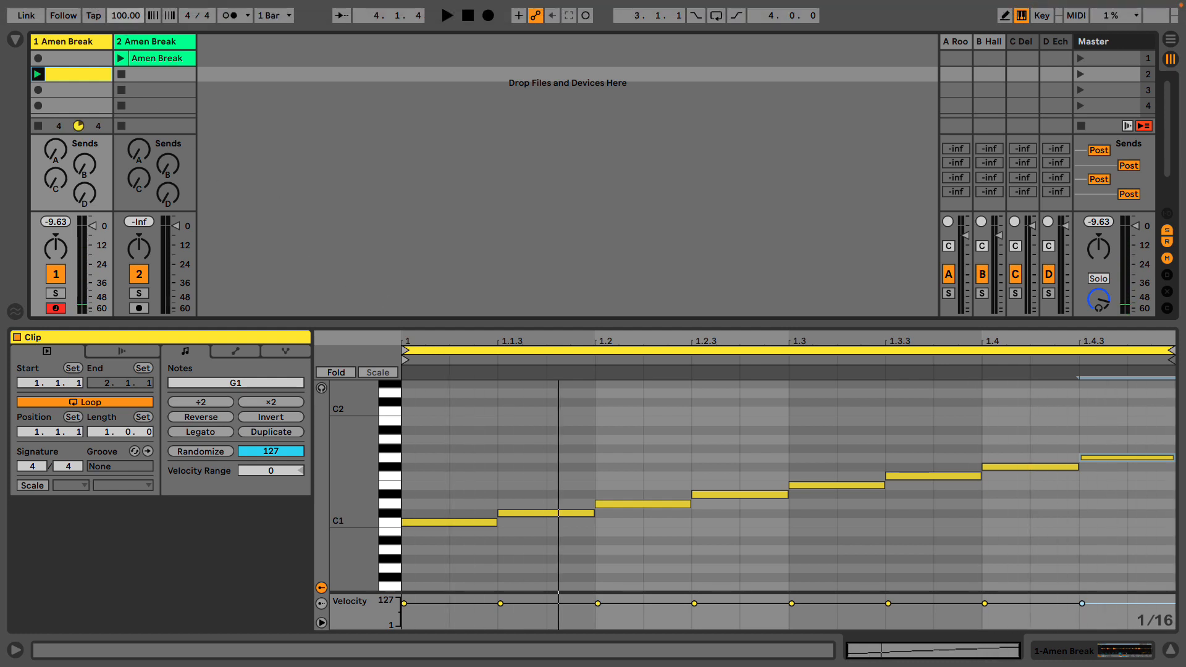
left_click_drag(125, 15, 125, 12)
key("space")
key("space")
key("space")
key("space")
key("space")
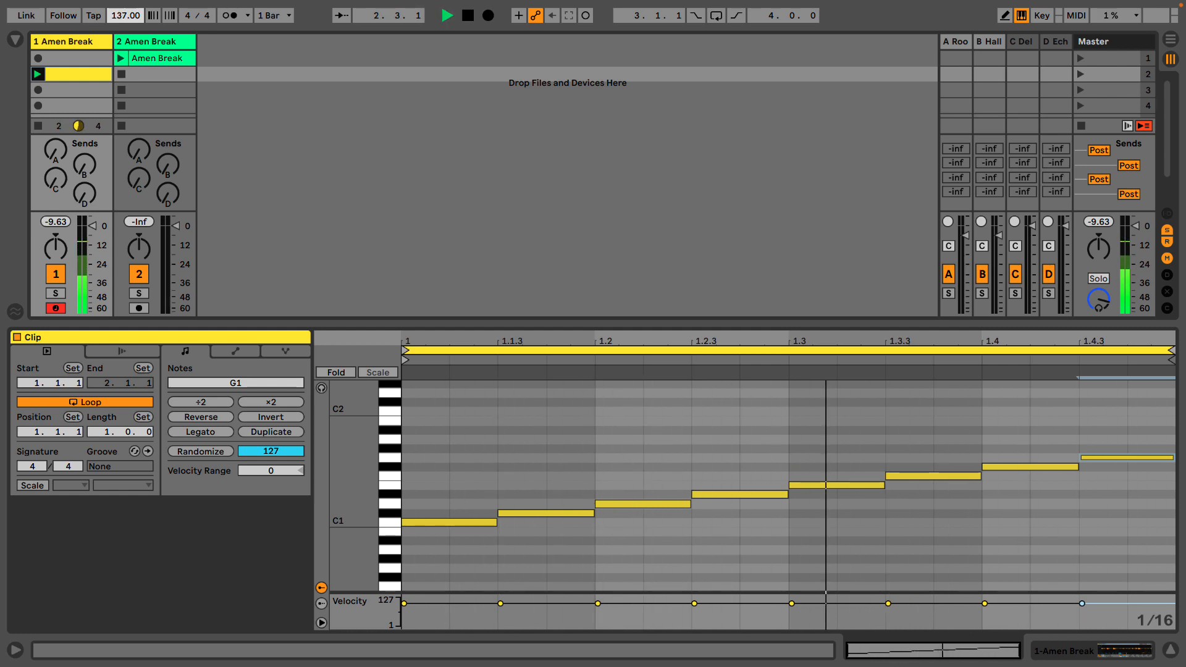
- Shorten the F1 note at 1.3.3 to a sixteenth and fit a sixteenth-long F#1 note right behind it at 1.3.4
double_click(961, 475)
double_click(923, 477)
left_click(941, 468)
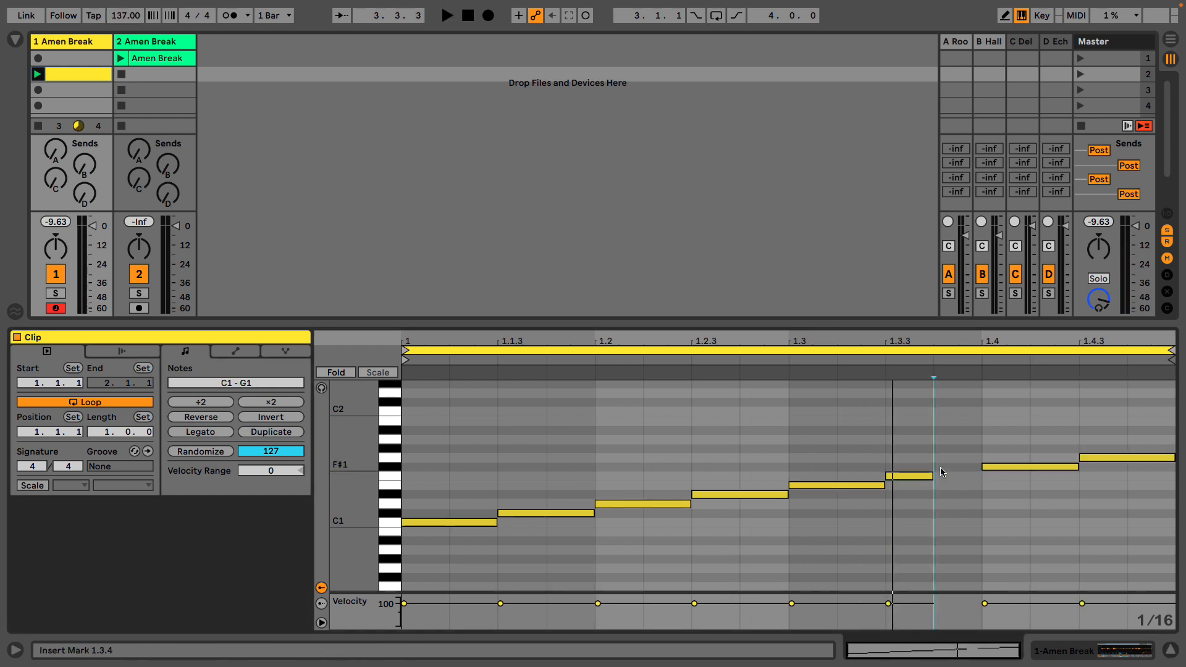
double_click(941, 467)
double_click(1004, 468)
- Move the G1 note to beat 1.4 to close the gap, and audition the corrected pattern
key("space")
left_click_drag(1095, 460, 987, 465)
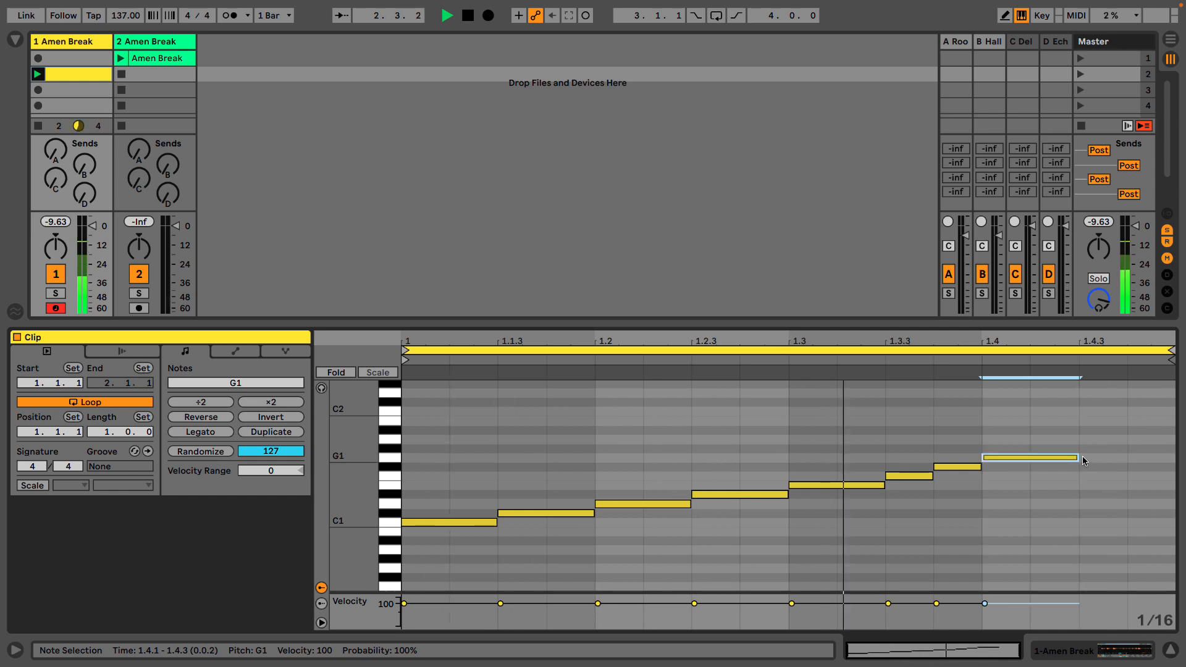
mouse_move(1078, 458)
left_mouse_down()
mouse_move(1157, 451)
mouse_move(1079, 457)
left_mouse_up()
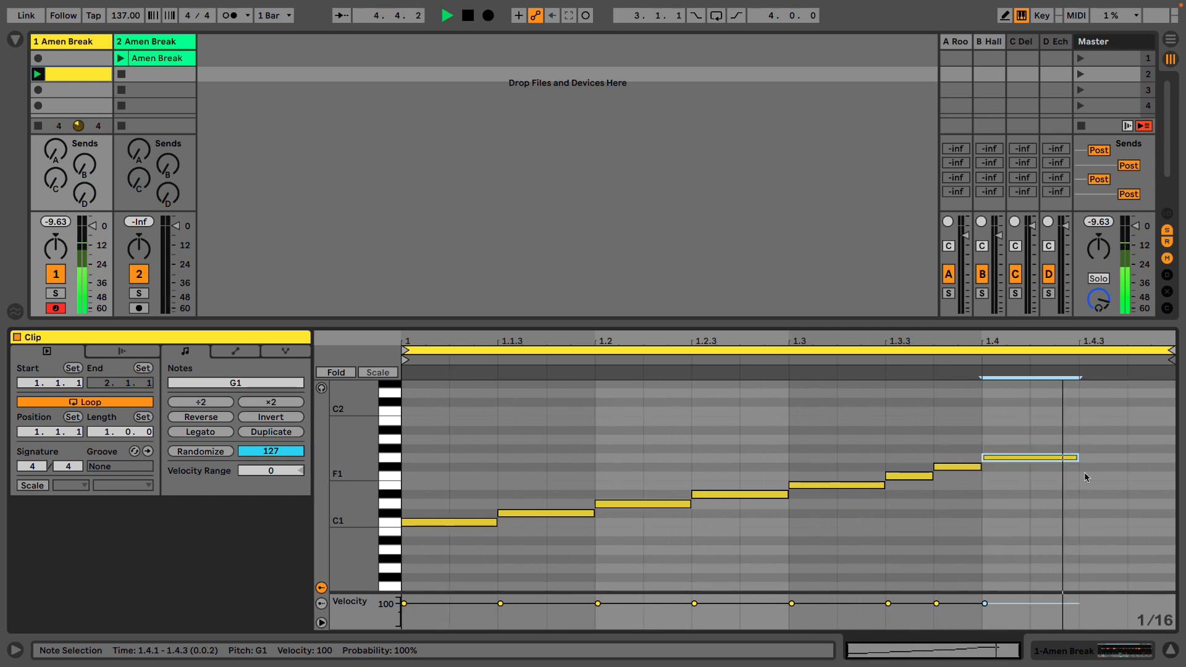
key("space")
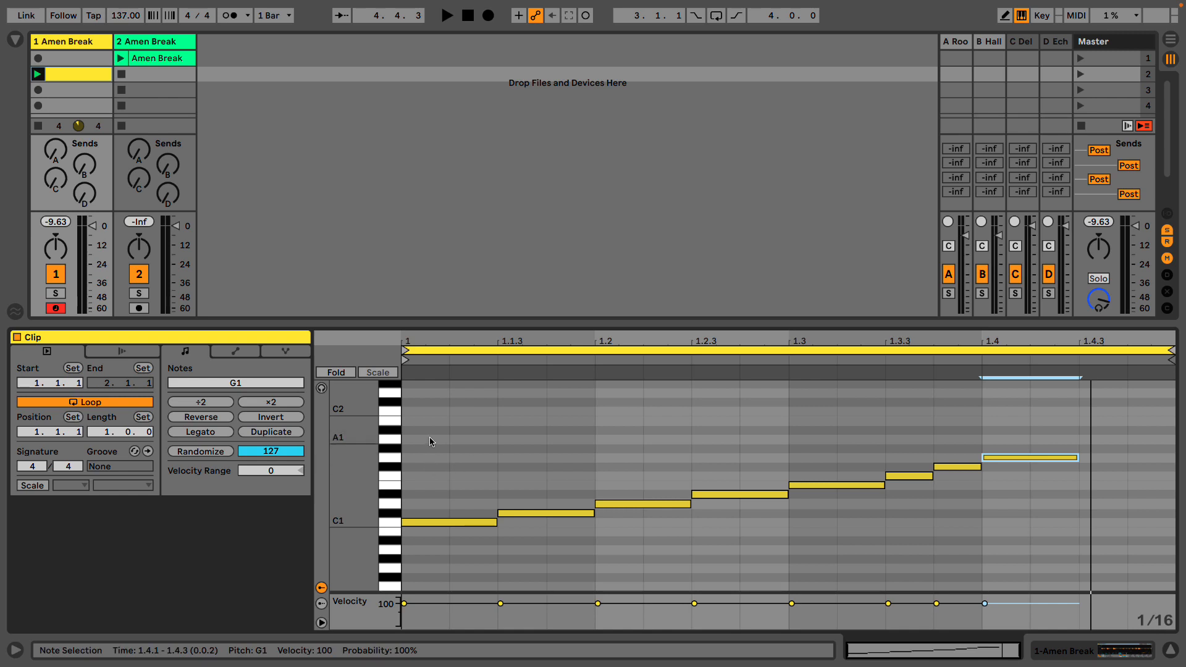
- Set the track 1 Amen Break sampler's transposition to -5 st and audition the clip at 119 BPM
double_click(80, 41)
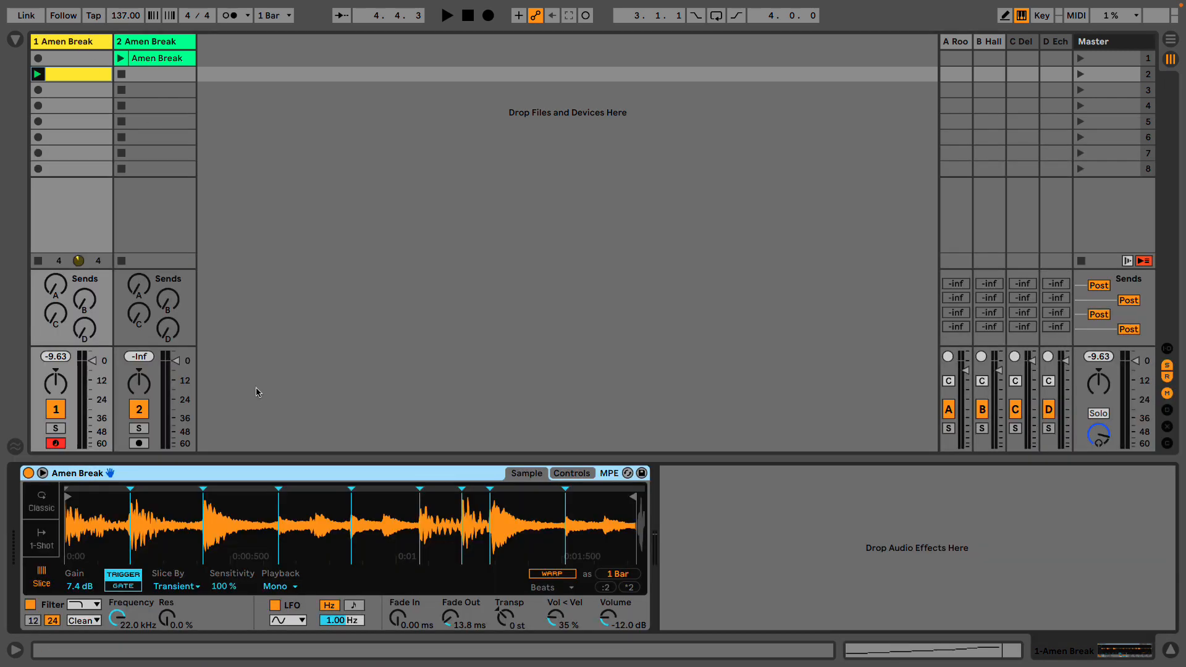
left_click(506, 624)
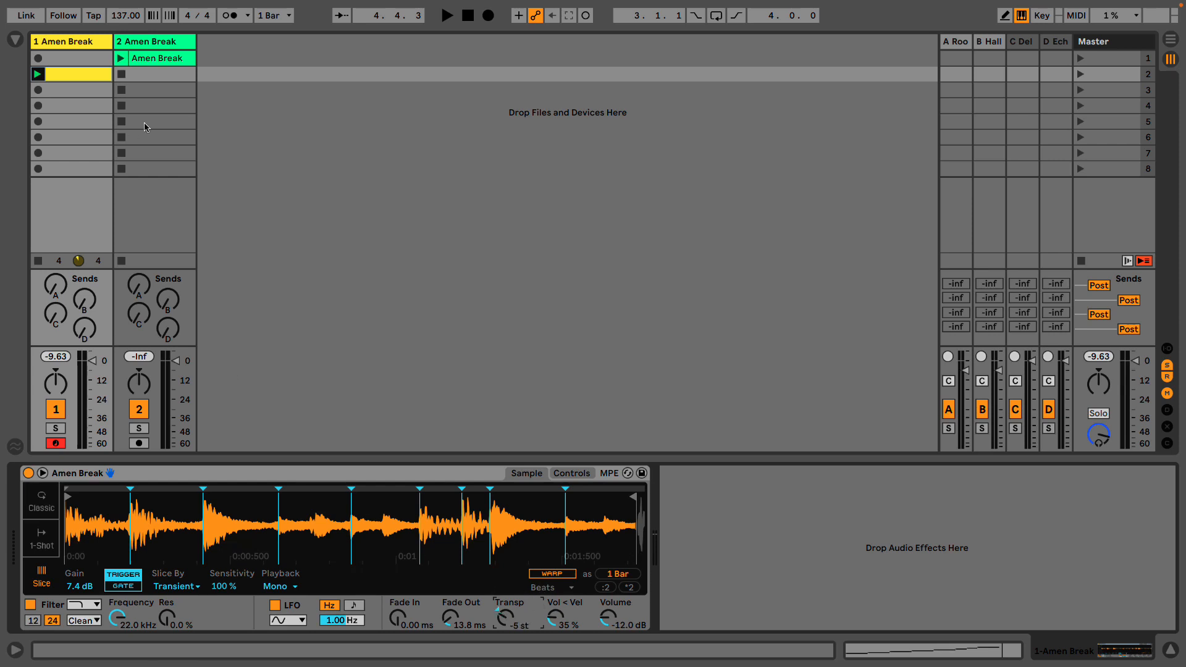
left_click_drag(137, 13, 138, 19)
key("space")
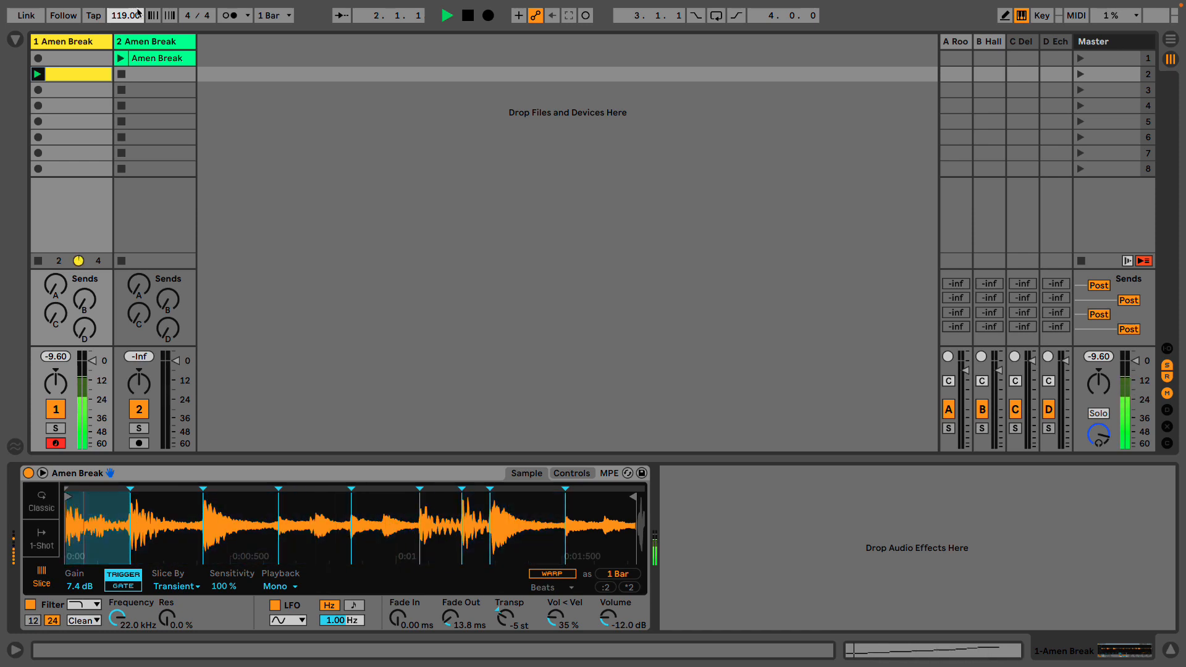
double_click(72, 79)
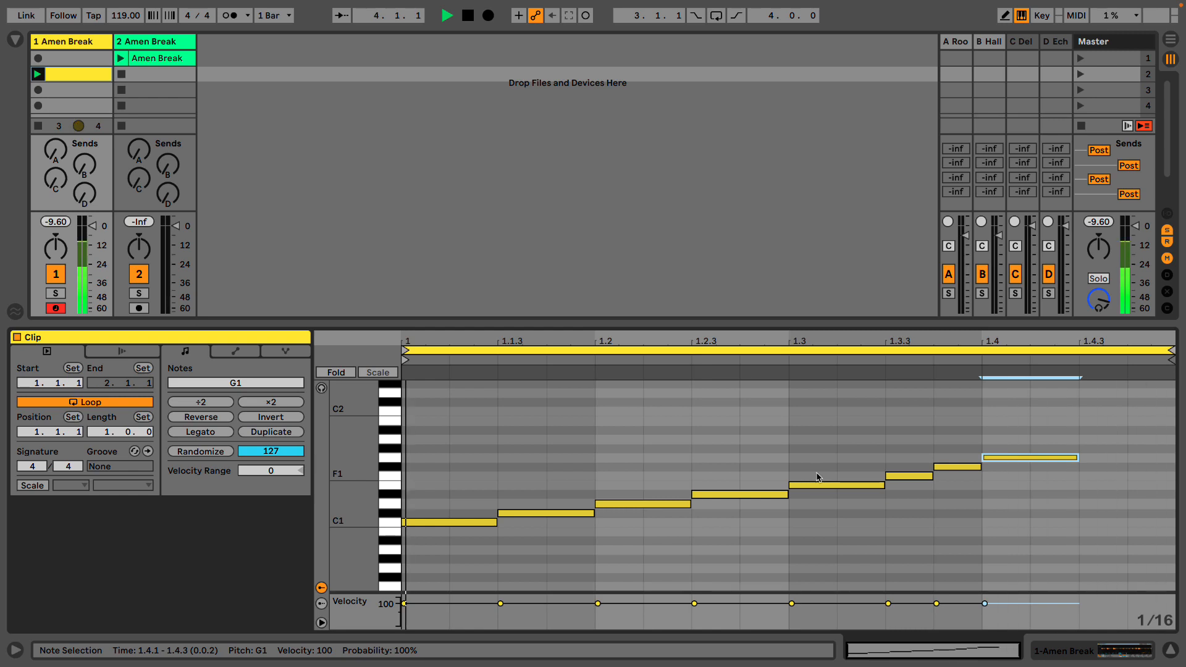
key("space")
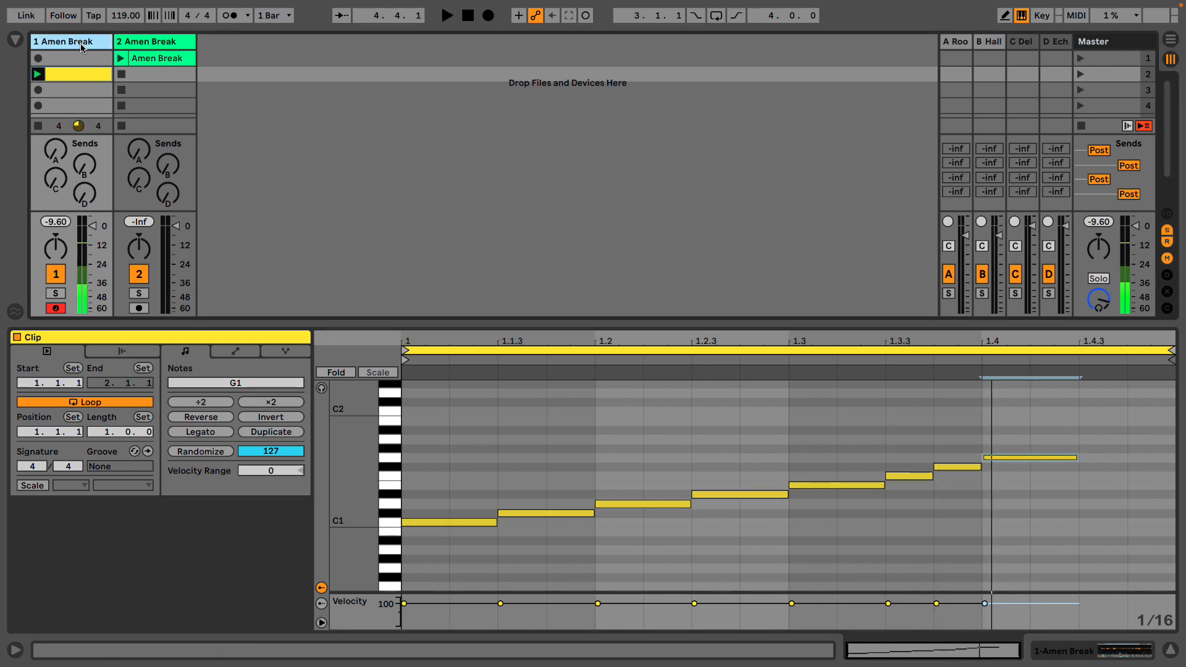
- Switch the track 1 sampler's slice playback from Trigger to Gate and return to the clip's notes
double_click(81, 43)
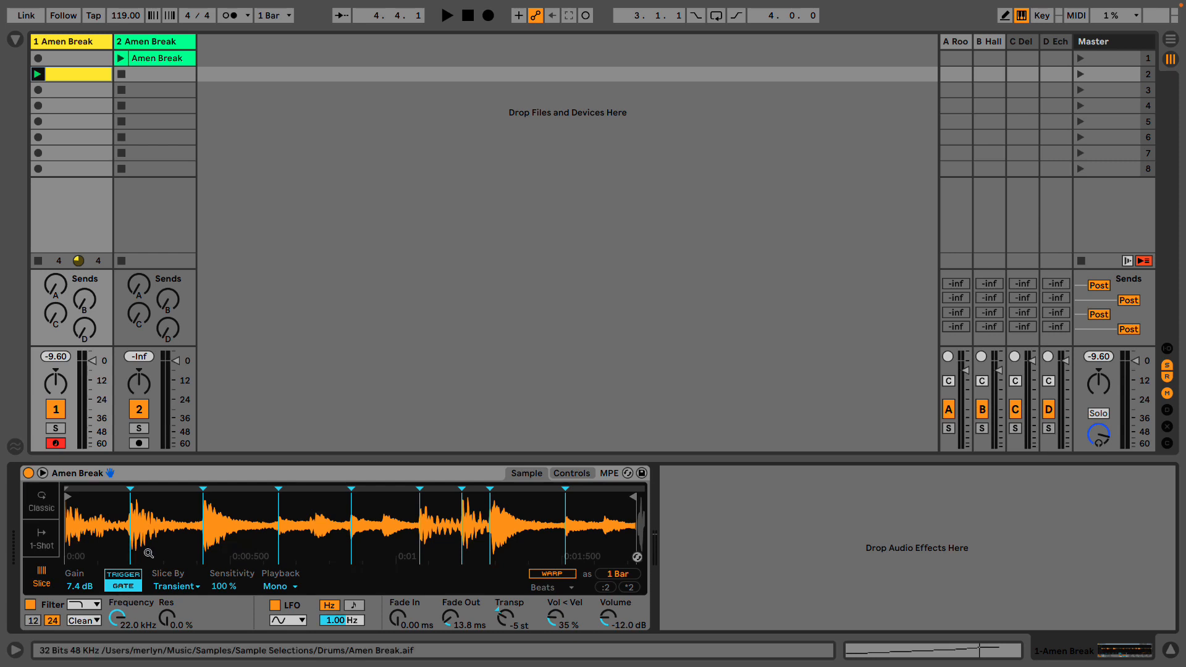
double_click(87, 74)
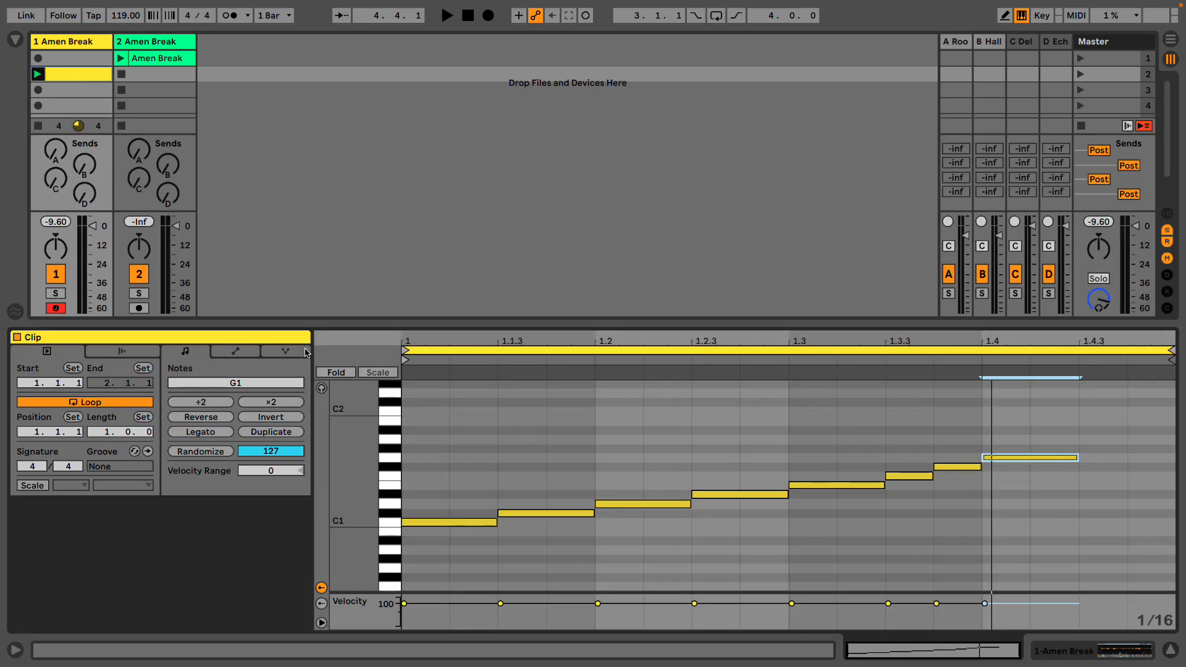
- Shorten all notes by about a sixteenth to audition the gated slices, restore their full lengths and listen again
key("ctrl+a")
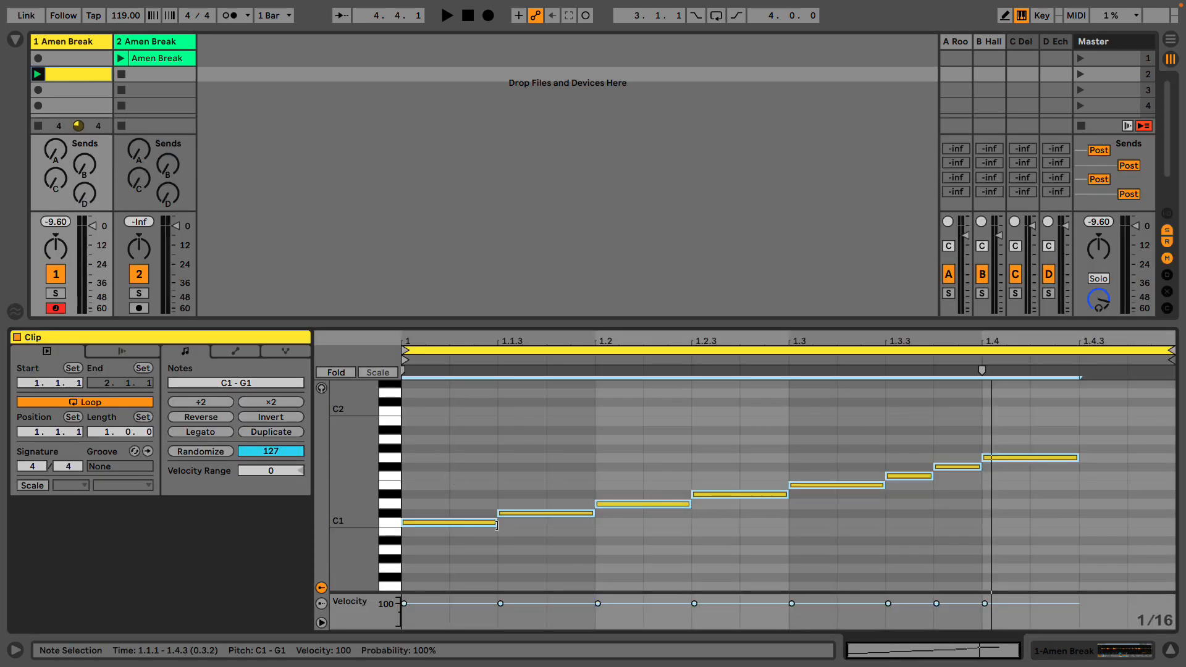
left_click_drag(496, 524, 453, 526)
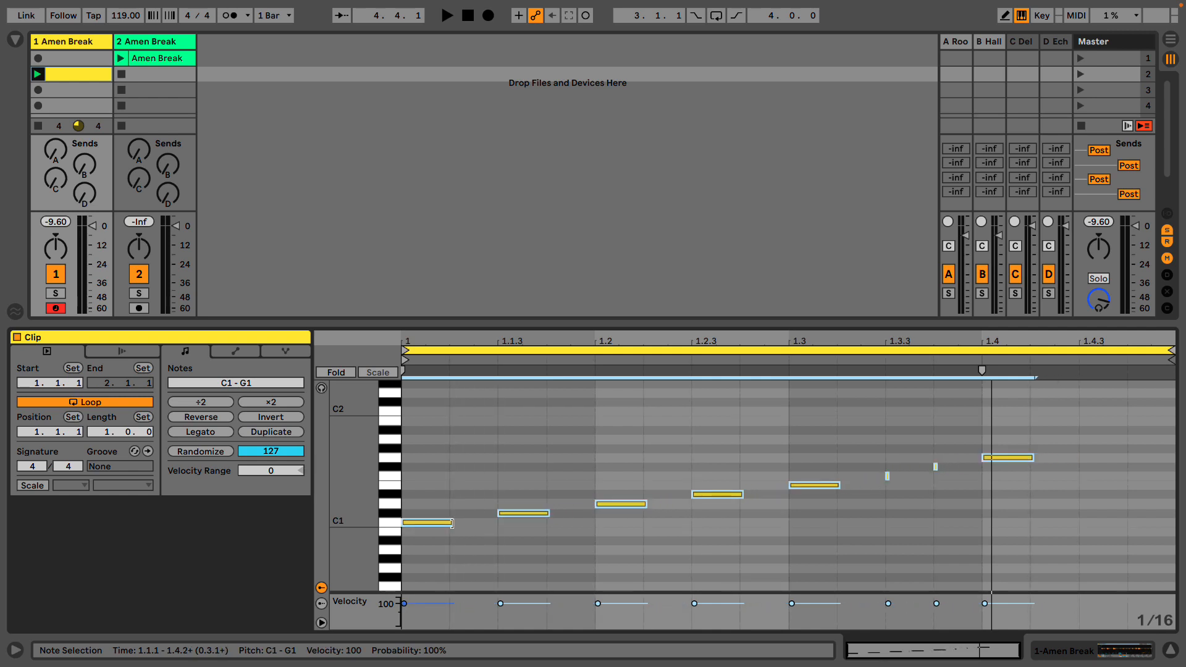
key("space")
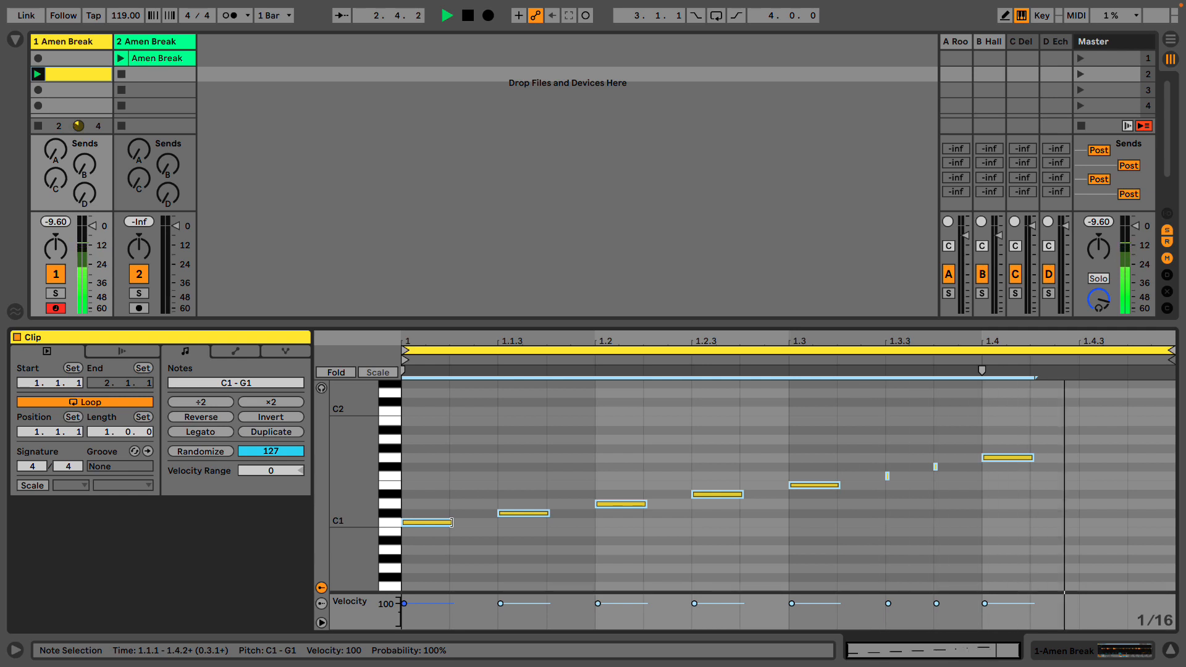
key("space")
left_click_drag(451, 523, 492, 527)
key("space")
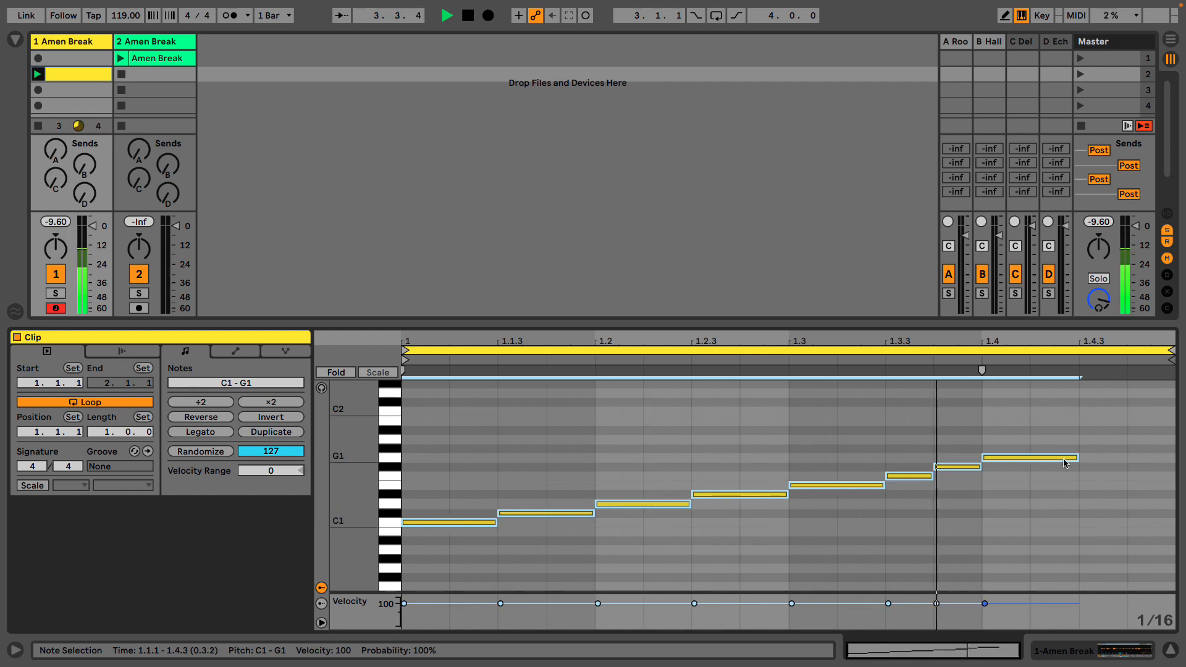
key("space")
- Raise the note at 1.2 to D#1, lower the note at 1.3 to D1, and audition the changed pattern
left_click(695, 428)
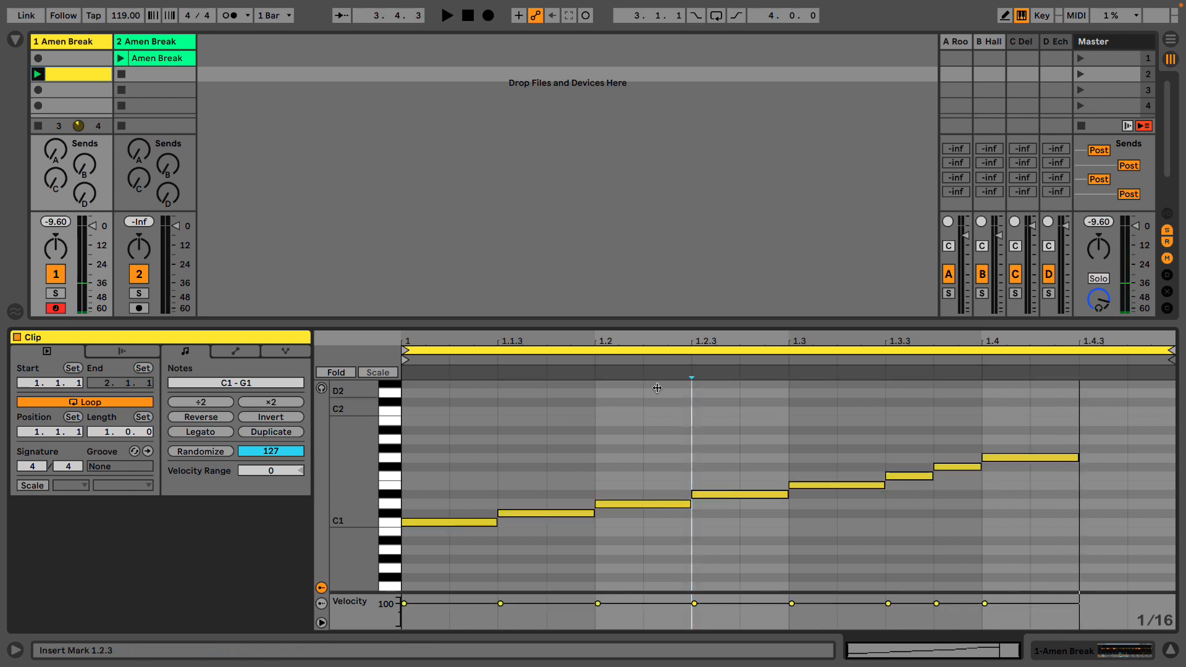
left_click(631, 351)
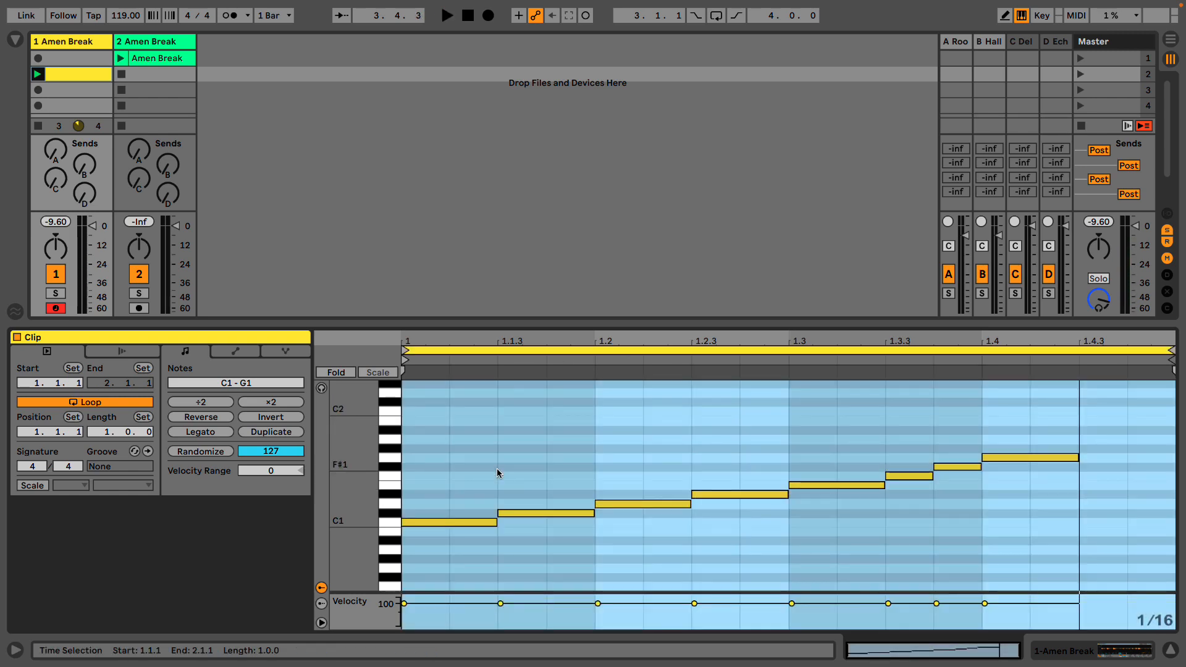
left_click(537, 459)
left_click(645, 504)
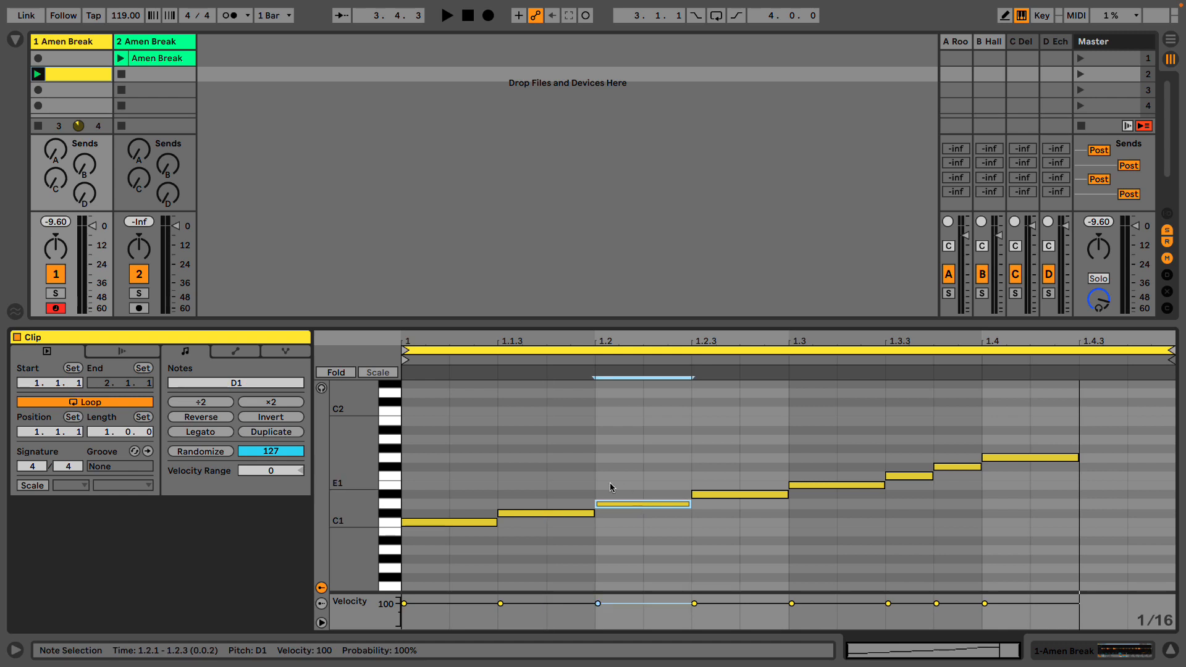
left_click_drag(627, 505, 628, 501)
left_click(838, 485)
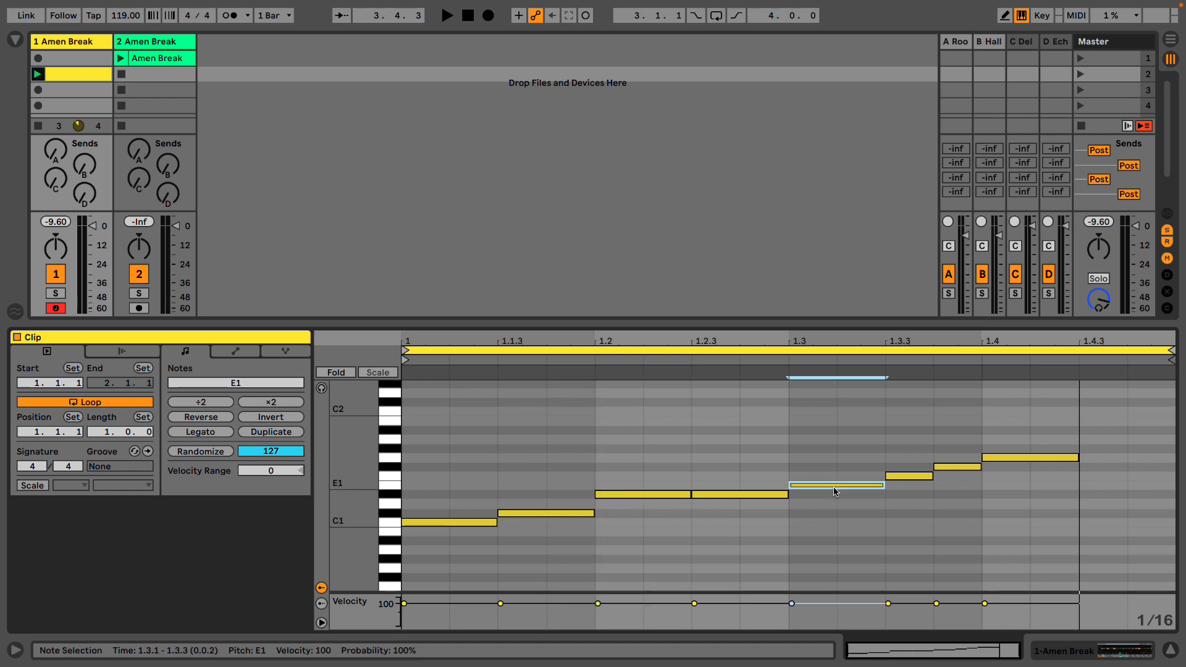
left_click_drag(835, 491, 835, 510)
key("space")
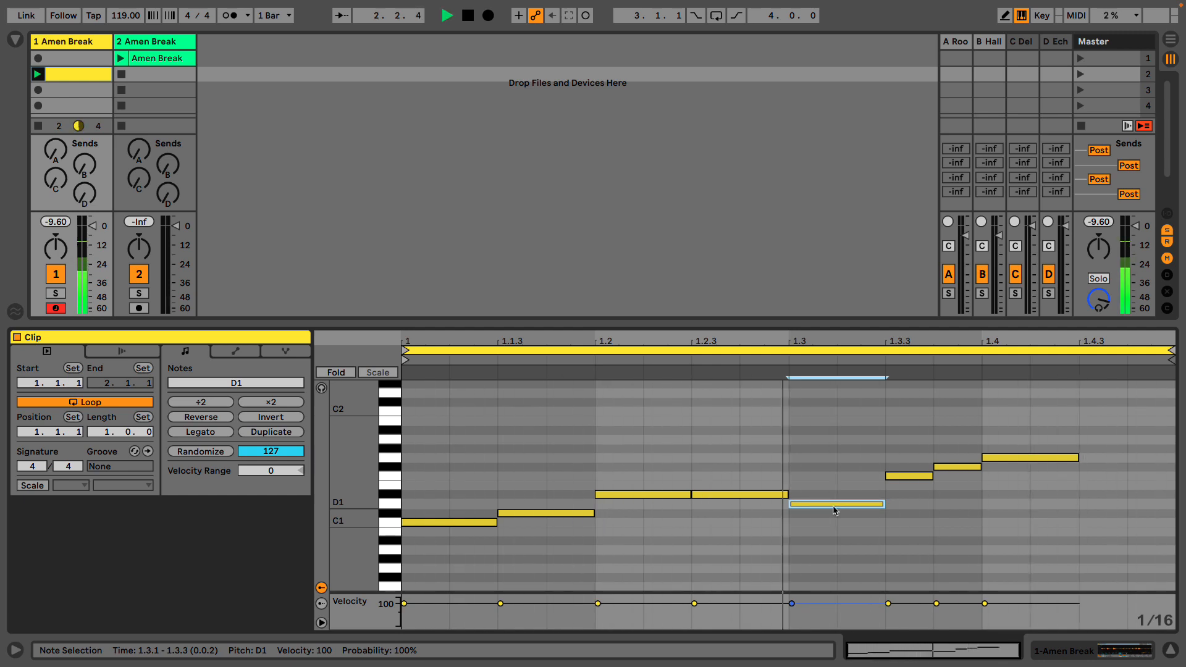
key("space")
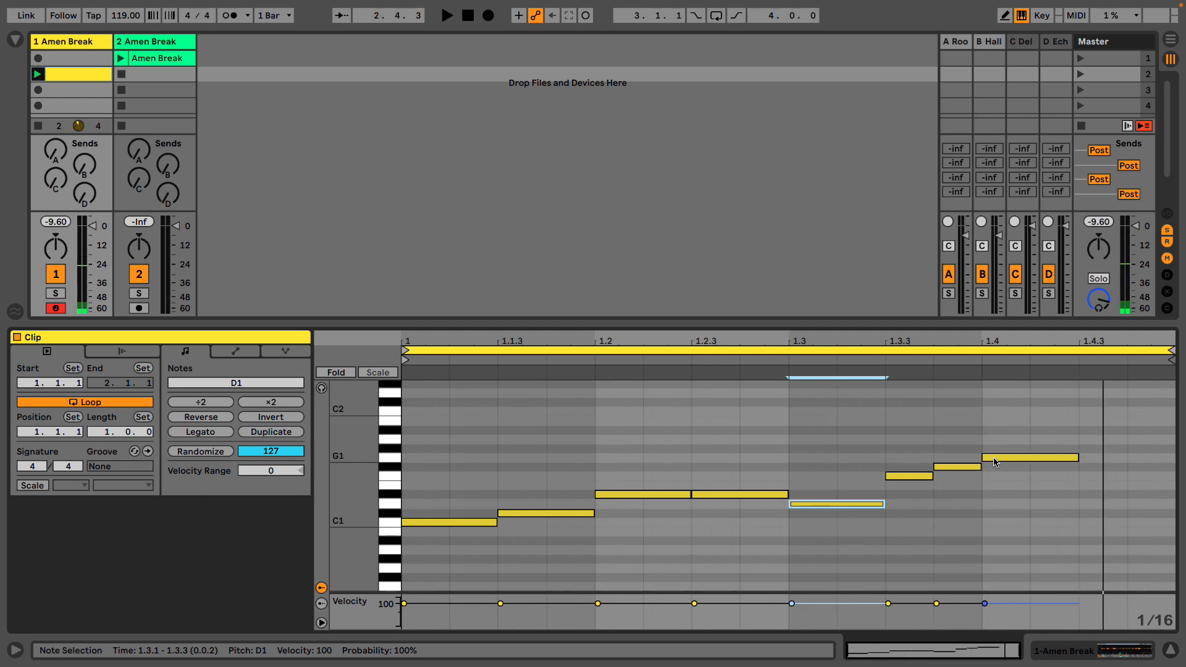
- Lower the note at 1.4 to C1 and copy the F1 and F#1 sixteenth notes to 1.4.3
left_click_drag(995, 462, 998, 524)
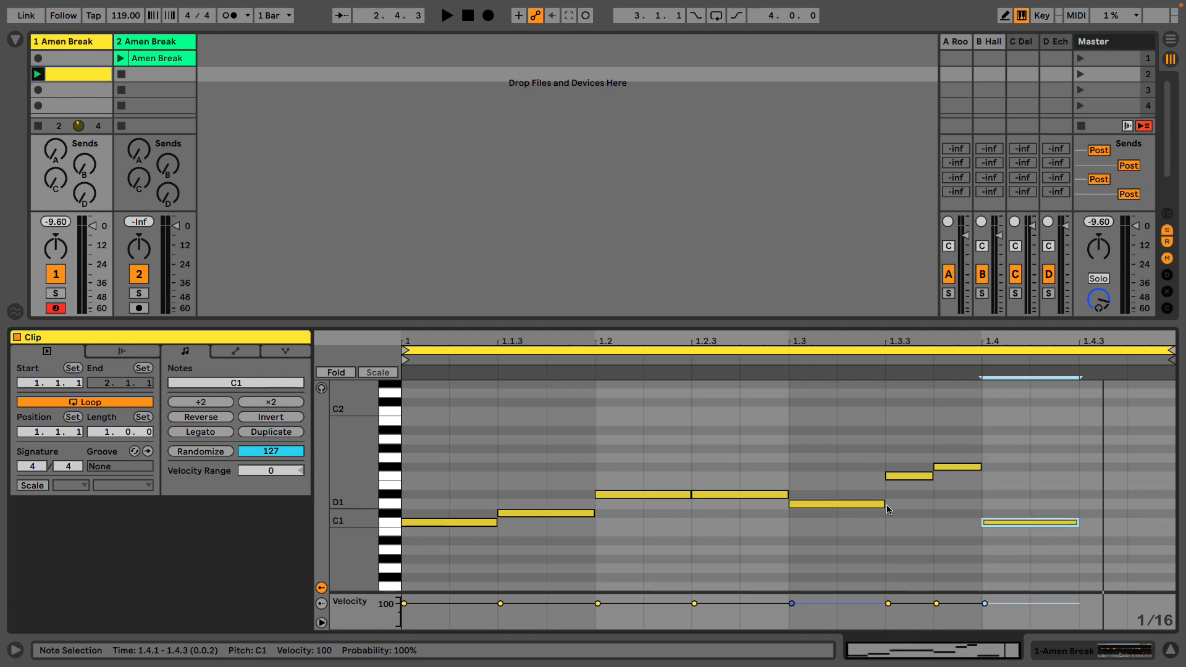
left_click_drag(914, 456, 1102, 479)
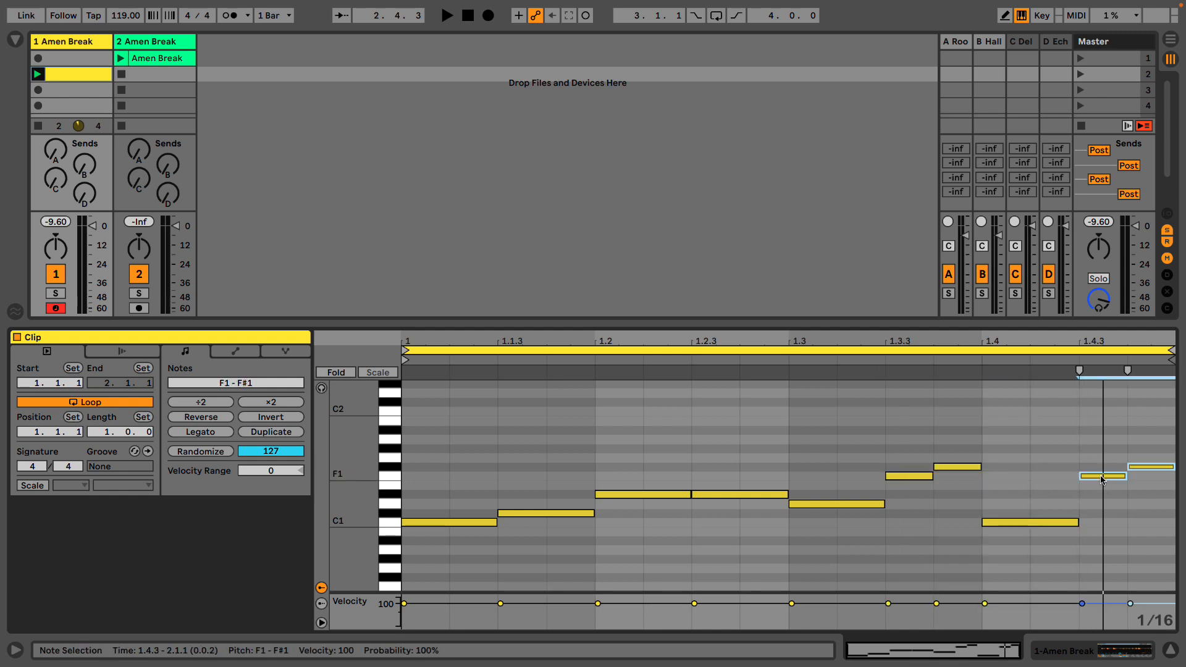
left_click(1100, 471)
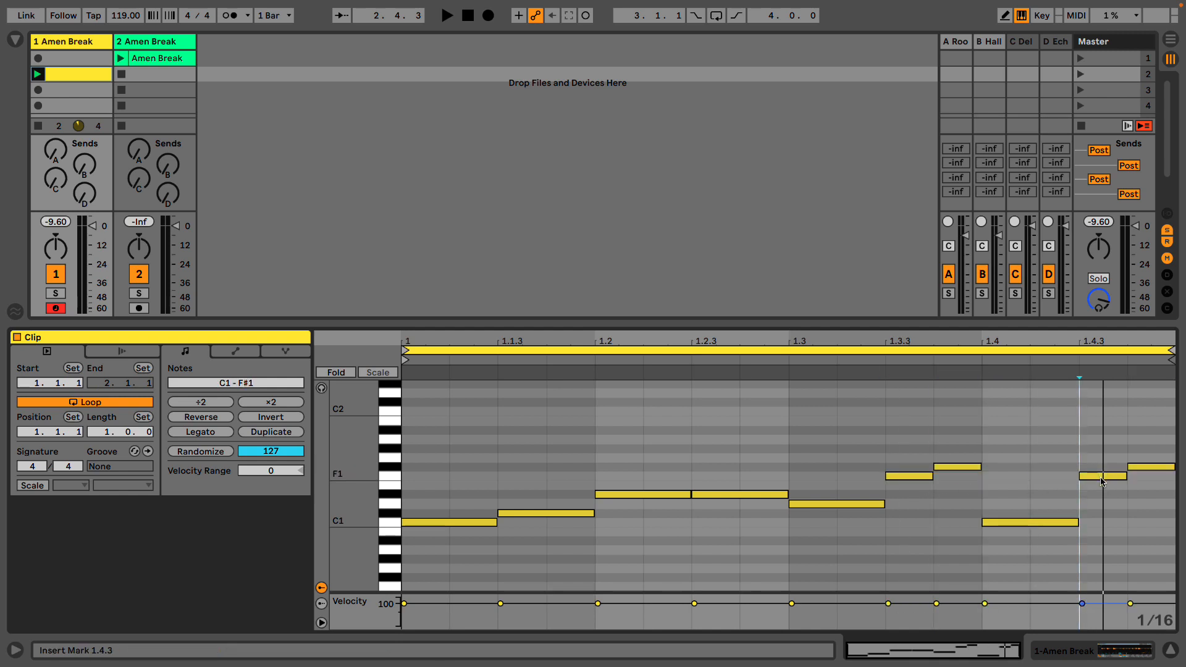
- Swap the copied pair's pitches to F#1 at 1.4.3 and F1 at 1.4.4, and audition the bar
left_click(1103, 477)
key("Up")
left_click(1146, 467)
key("Down")
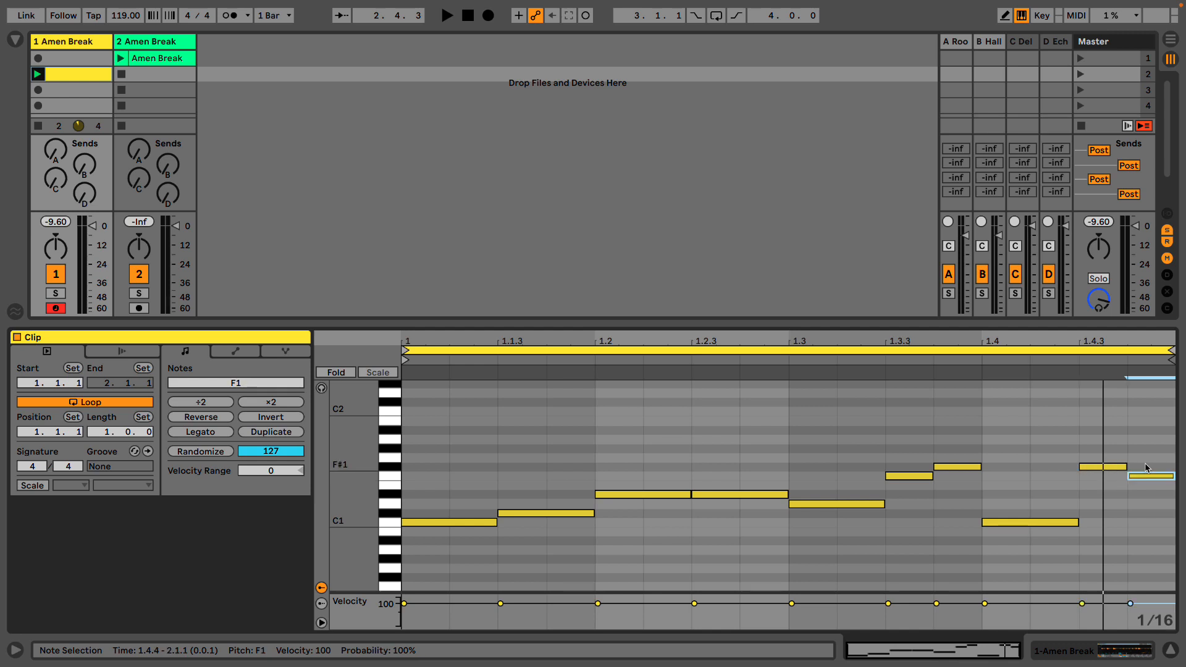
left_click_drag(885, 449, 969, 478)
left_click(970, 482)
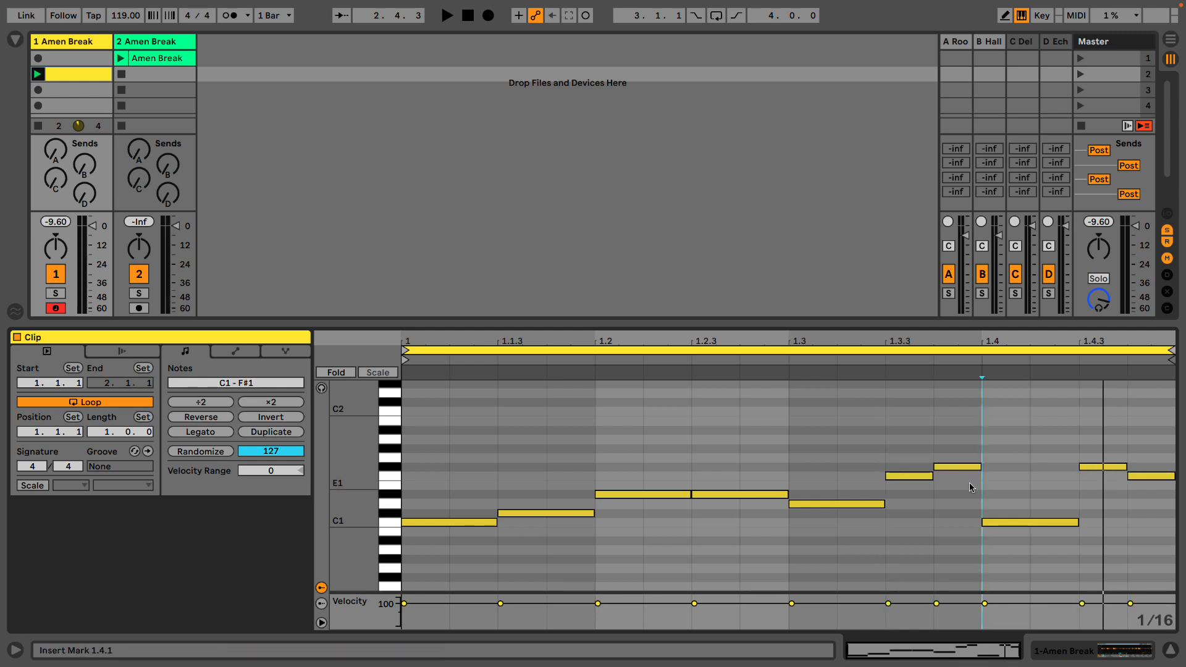
key("space")
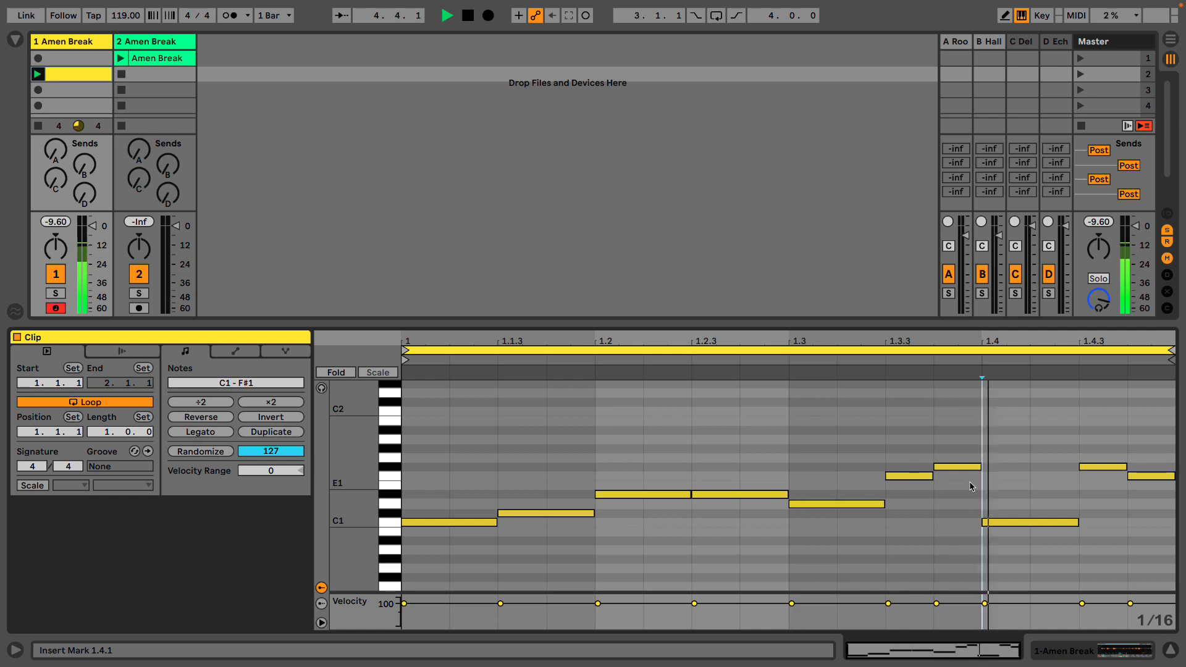
- Duplicate the one-bar loop with its notes to extend the clip to two bars
left_click(525, 351)
left_click(291, 436)
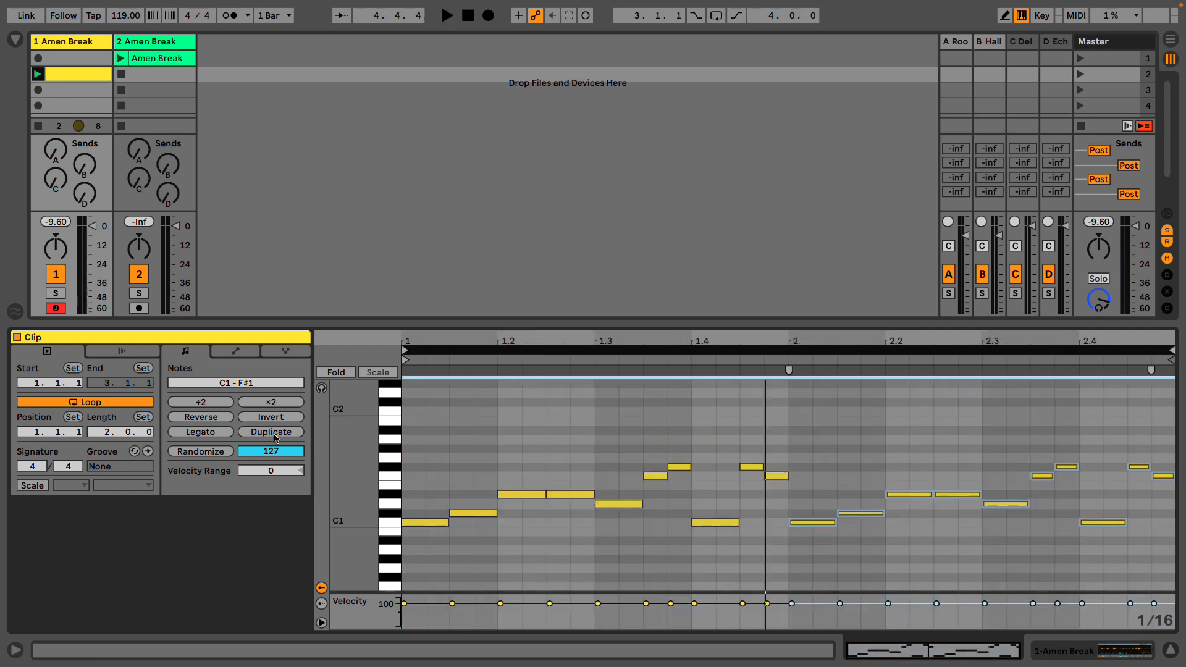
left_click(786, 404)
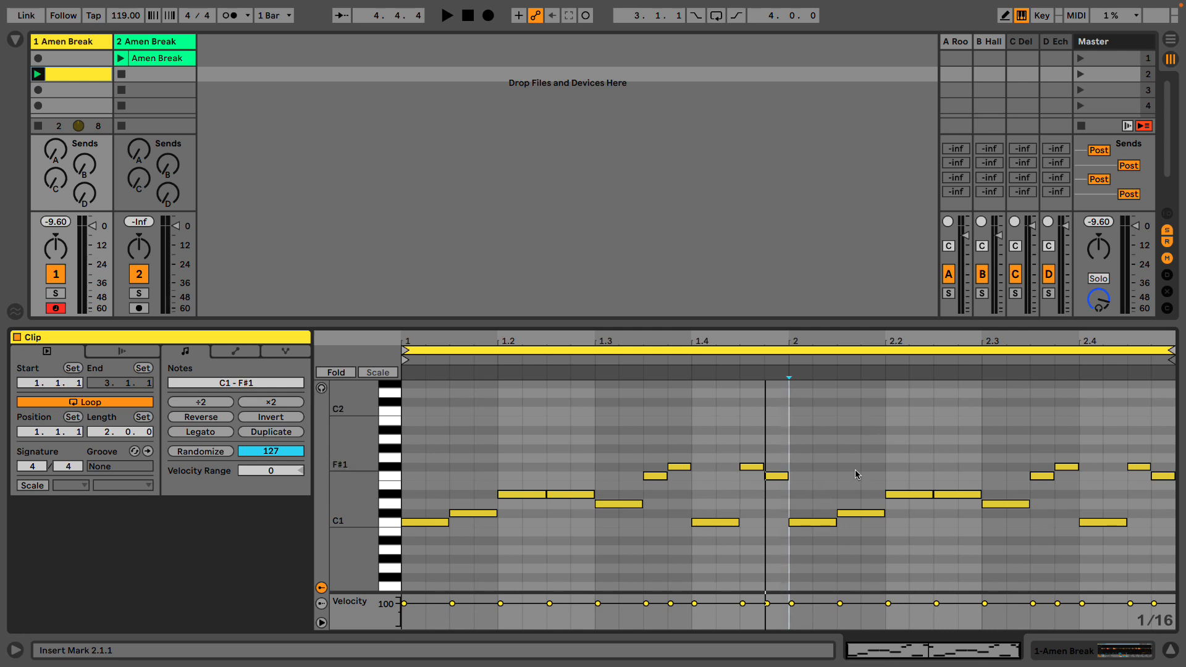
- Rearrange the second bar's notes to D1 at 2.1, D#1 at 2.1.3, C#1 at 2.2, F1 at 2.2.3 and C1 at 2.3
left_click(813, 527)
left_click(818, 512)
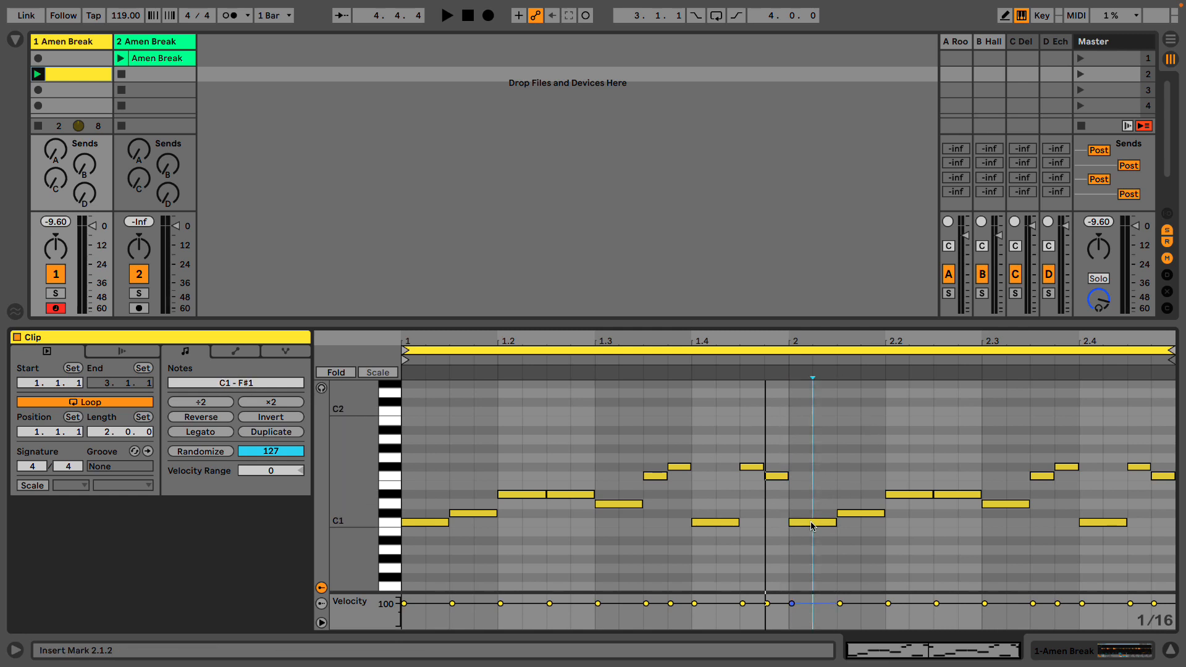
left_click_drag(813, 526, 814, 502)
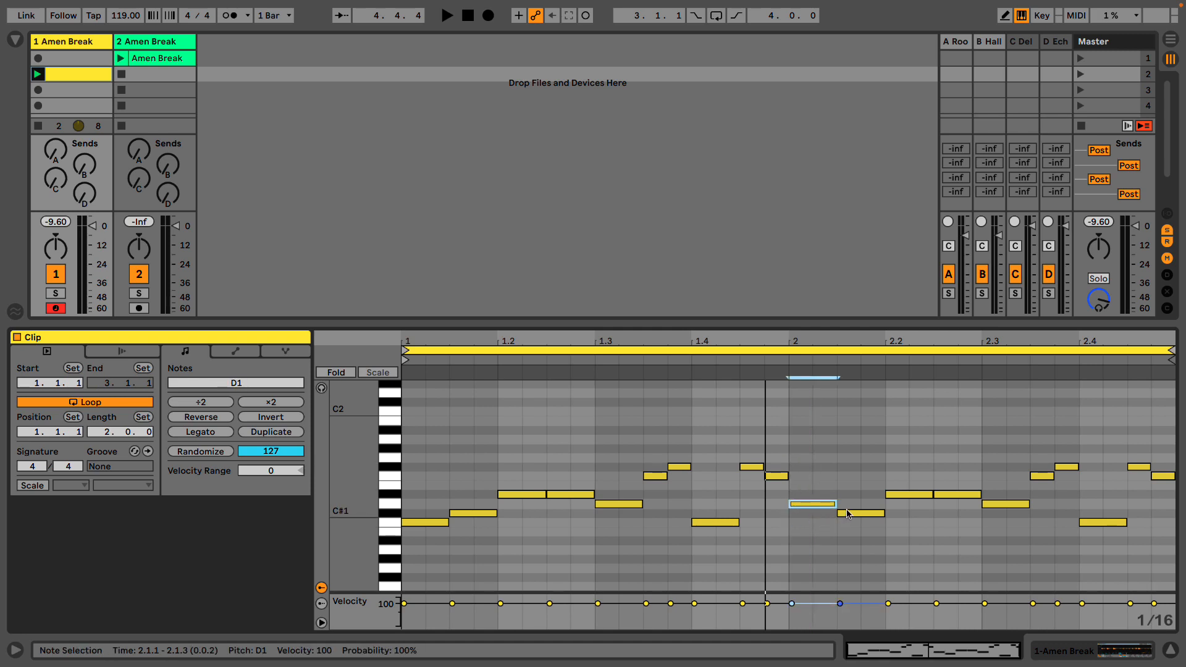
left_click(848, 514)
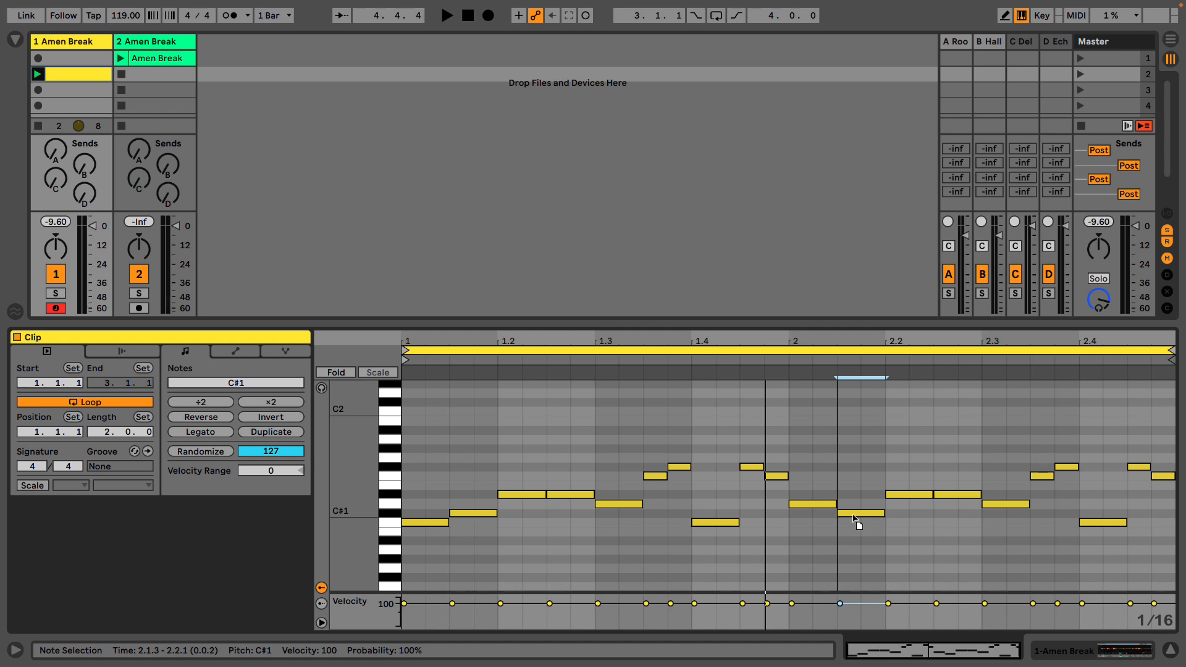
left_click_drag(853, 518, 904, 522)
left_click_drag(957, 495, 998, 514)
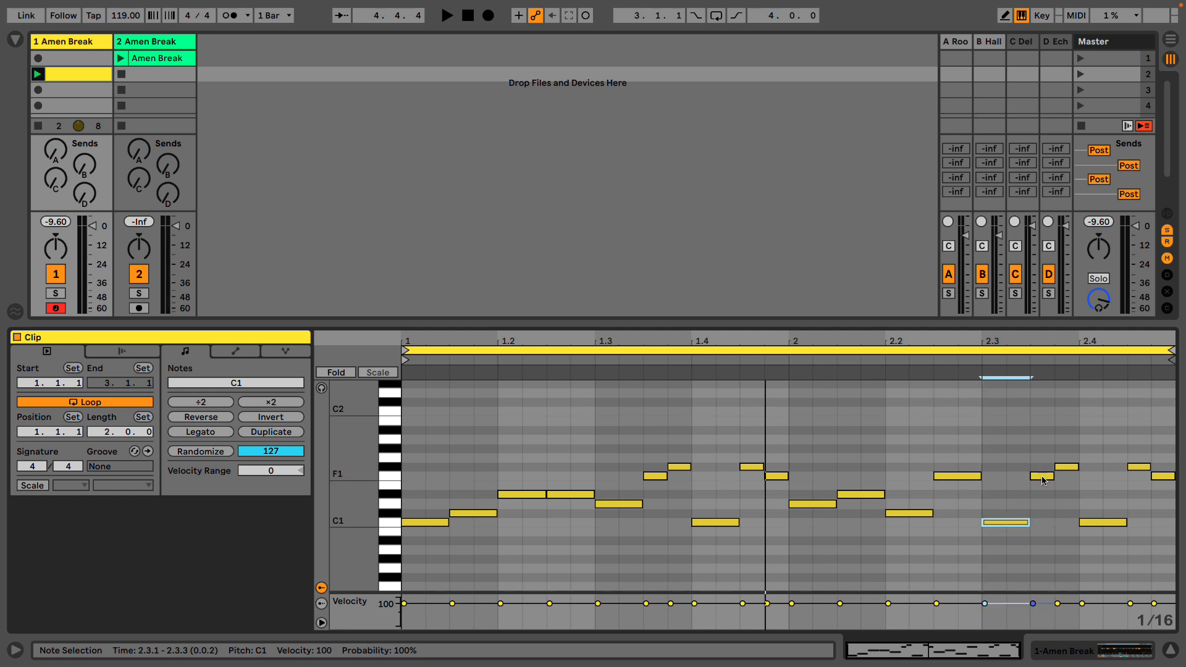
- Lower the second bar's sixteenth notes to E1 at 2.3.3, D#1 at 2.3.4, D1 at 2.4.3 and C#1 at 2.4.4, and audition the pattern
left_click_drag(1042, 477, 1067, 495)
left_click_drag(1128, 451, 1165, 482)
key("Down")
key("Down")
key("Down")
key("Down")
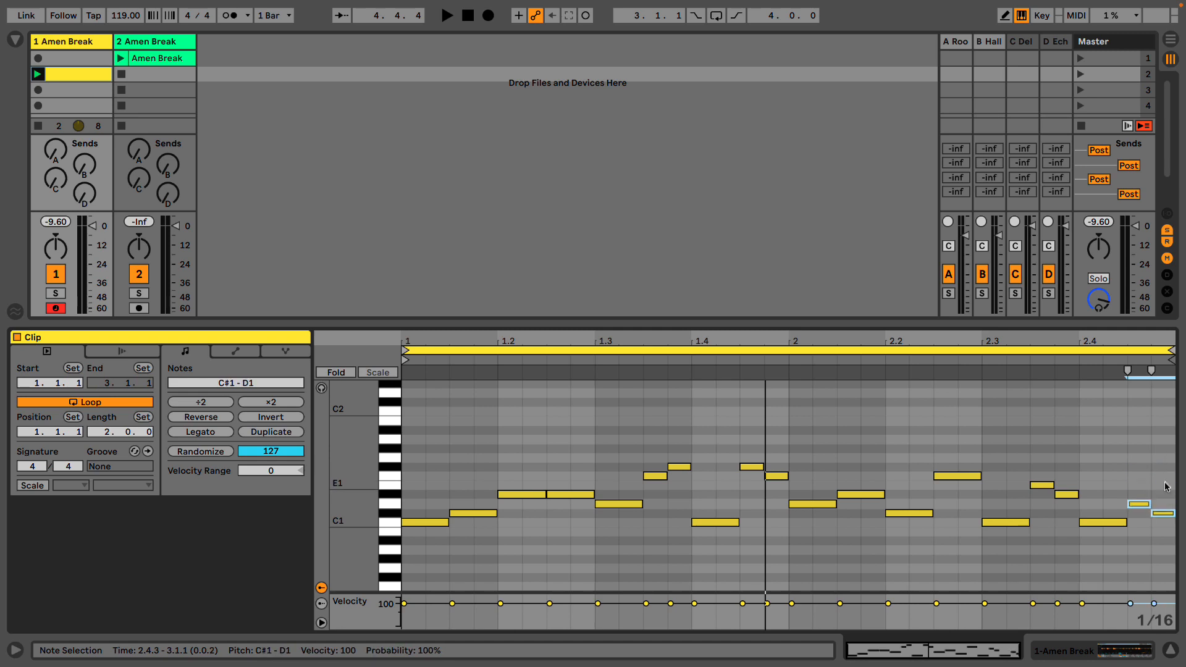
key("space")
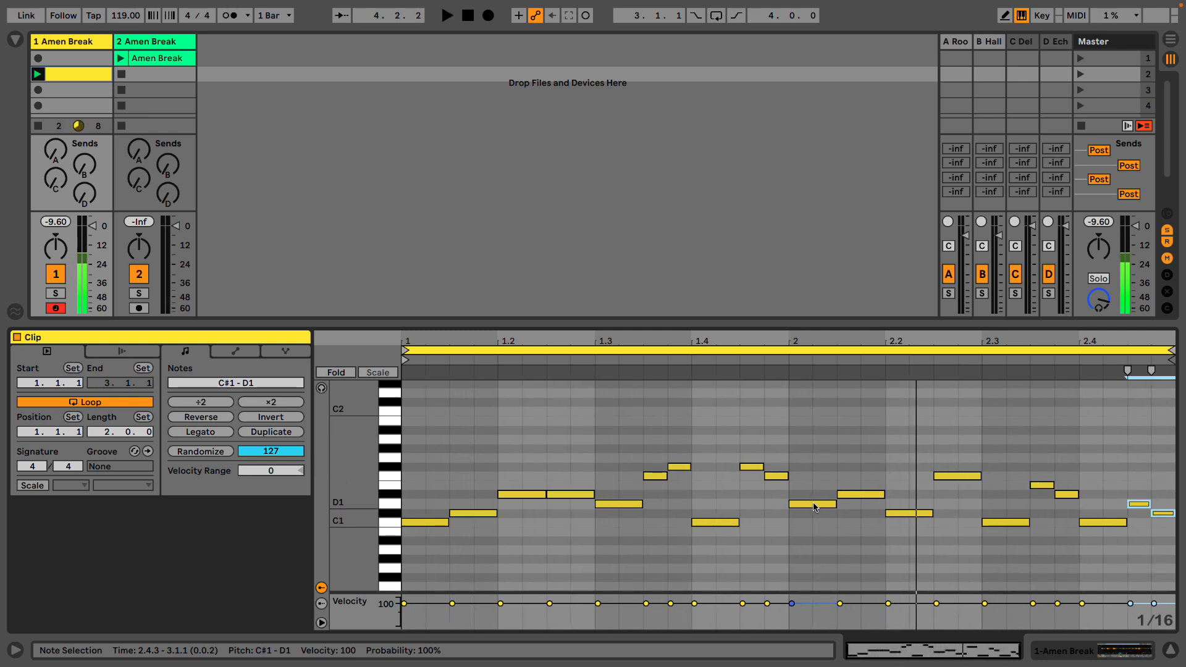
key("space")
- Lower the note at 2.1 to C1, raise the note at 2.2 to D1, and play the two-bar loop
left_click_drag(814, 507, 817, 524)
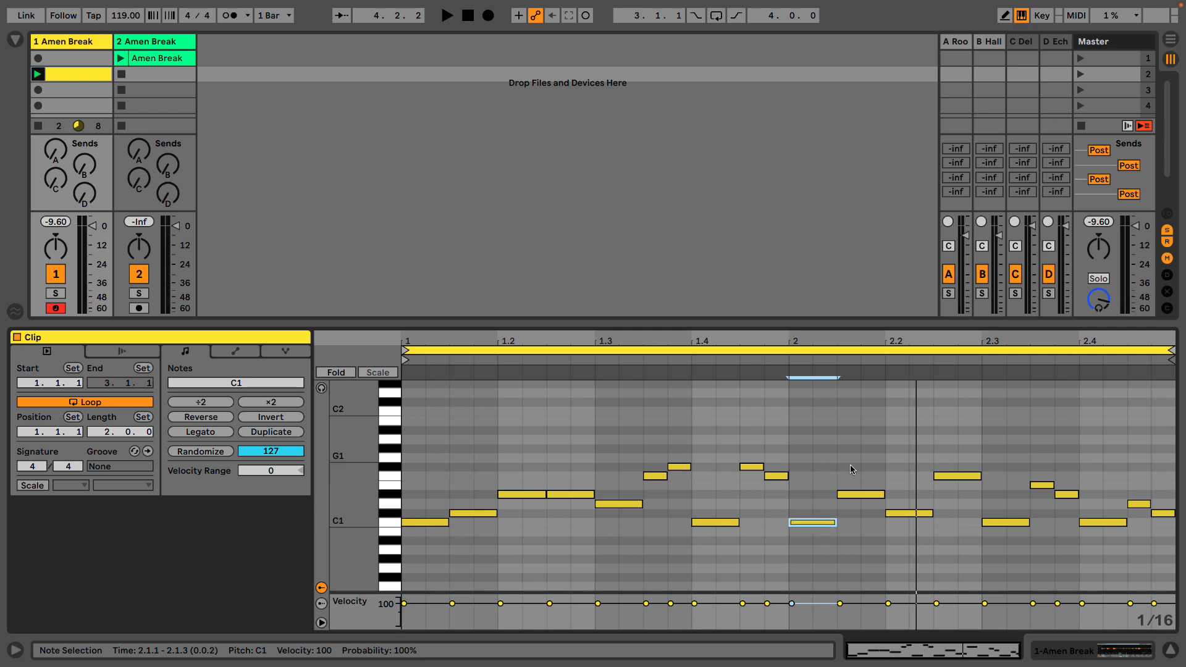
left_click_drag(896, 515, 901, 512)
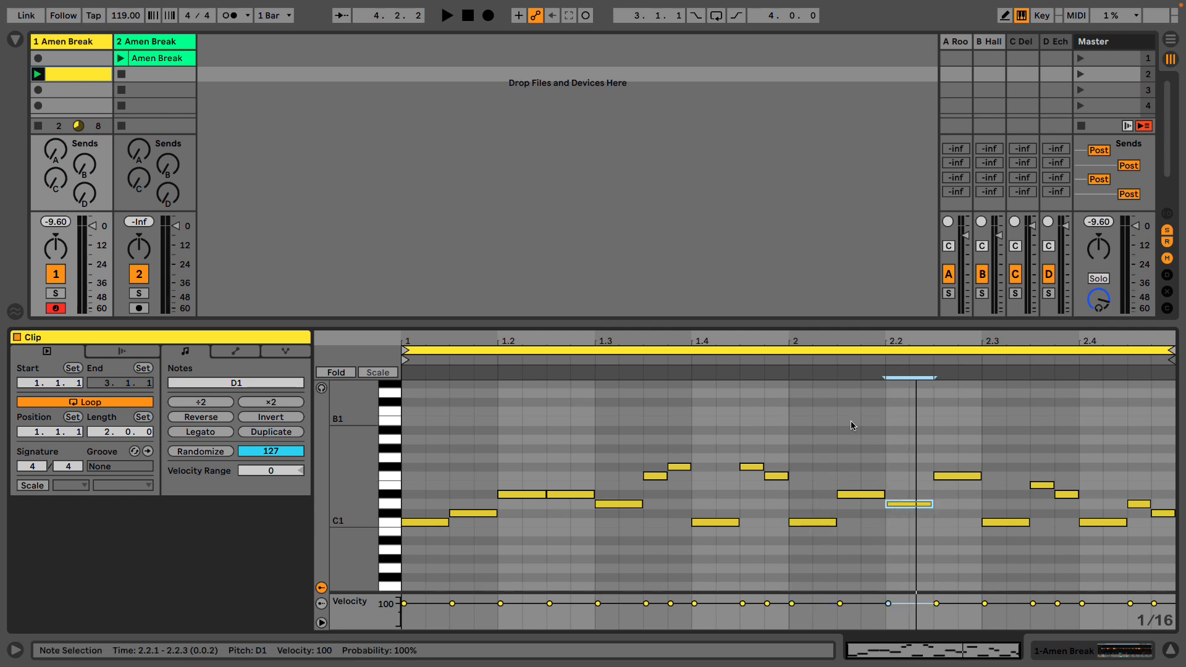
key("space")
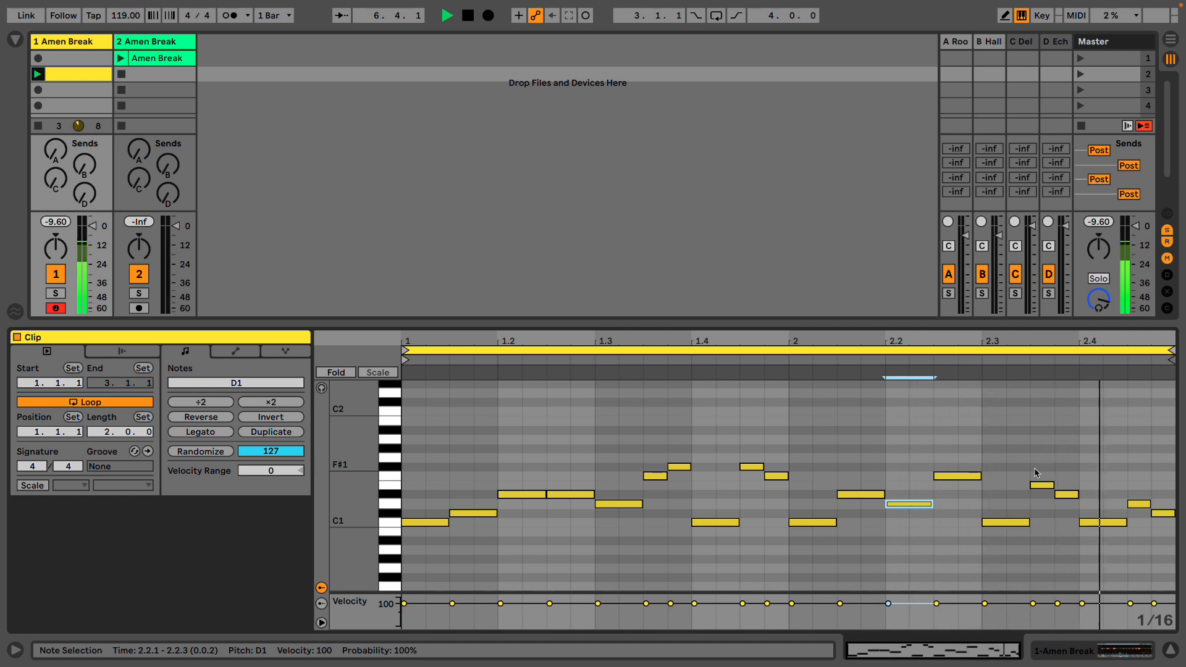
- Raise the note at 2.4 to D1 and lower the sixteenth note at 2.4.3 to C1
left_click(1106, 524)
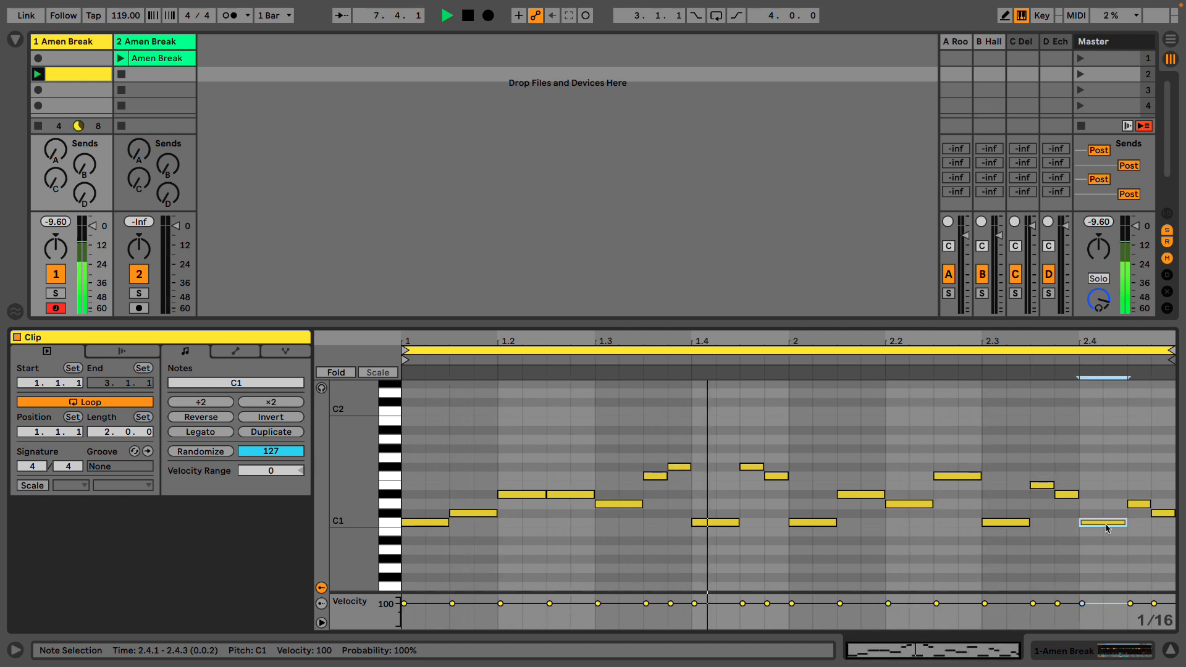
left_click_drag(1106, 524, 1104, 508)
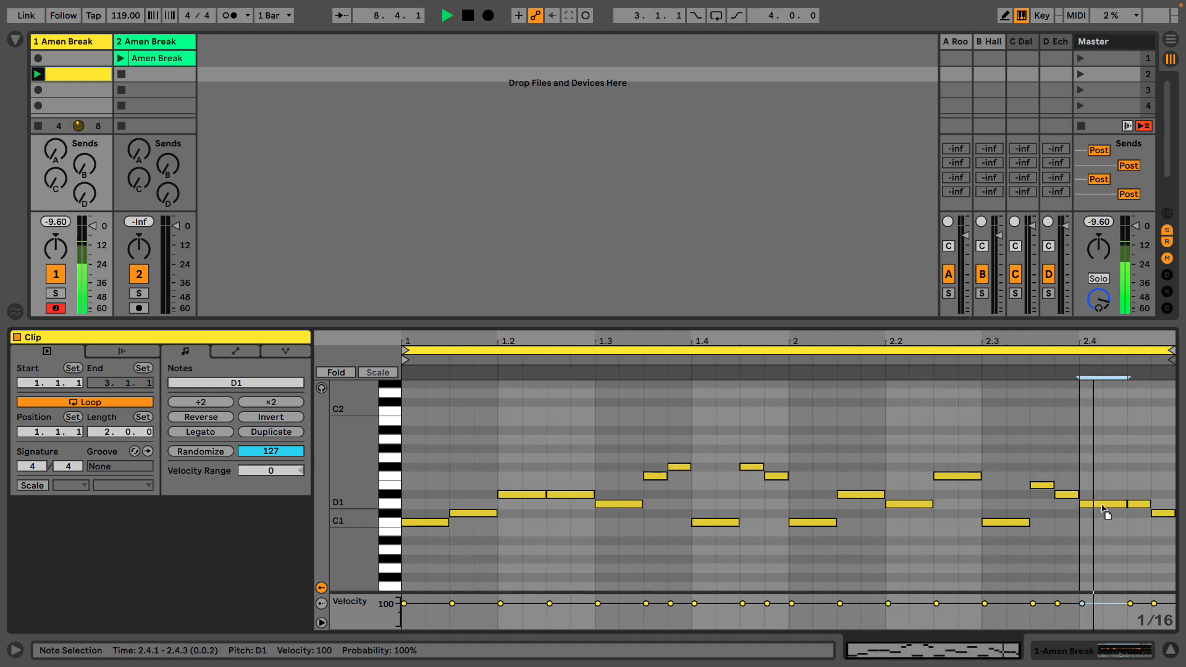
left_click(1138, 505)
left_click_drag(1139, 505, 1137, 524)
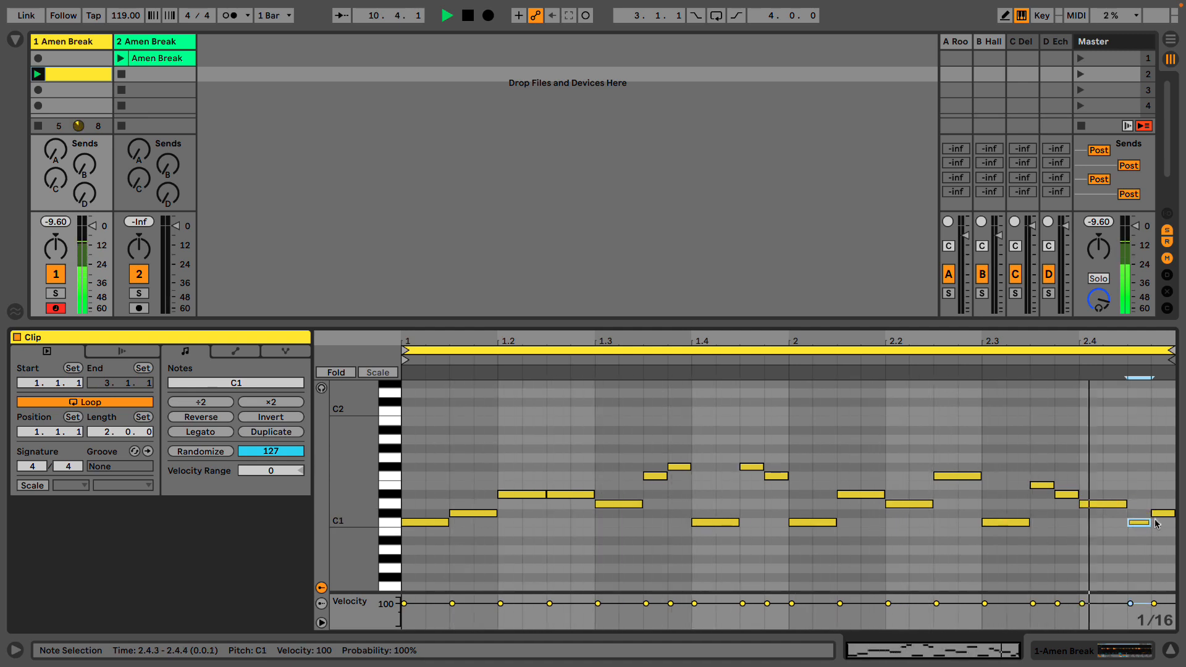
- Add a D#1 sixteenth note at 2.2.4 and shorten the F1 note at 2.2.3 to a sixteenth
double_click(969, 495)
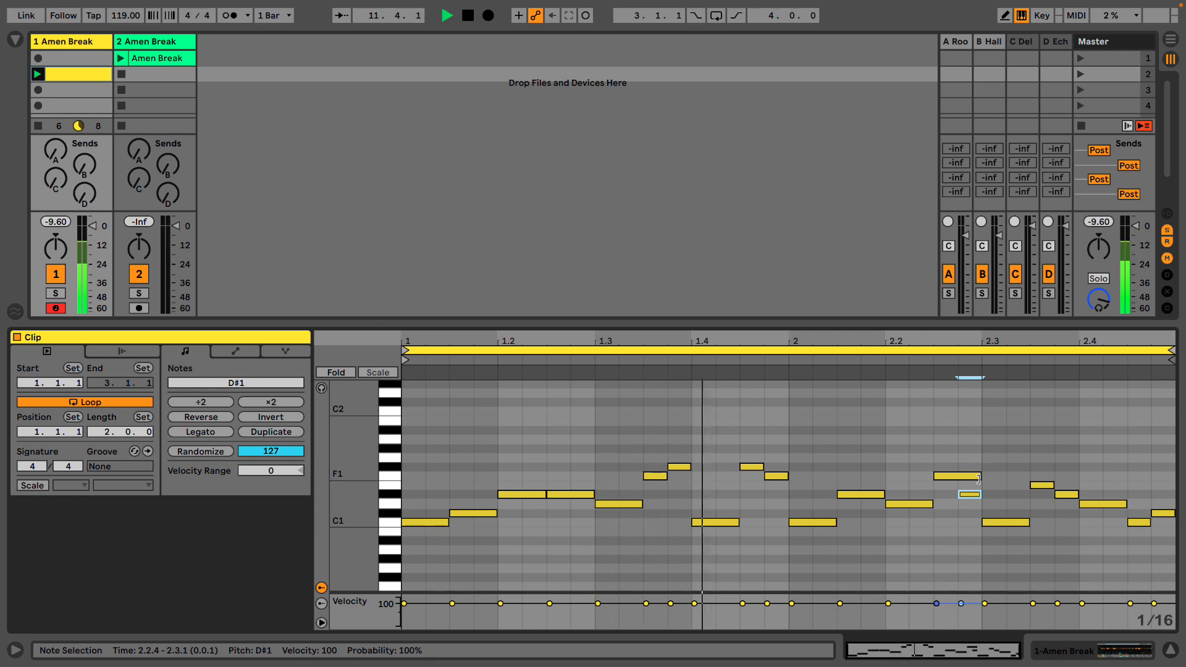
left_click_drag(979, 478, 958, 480)
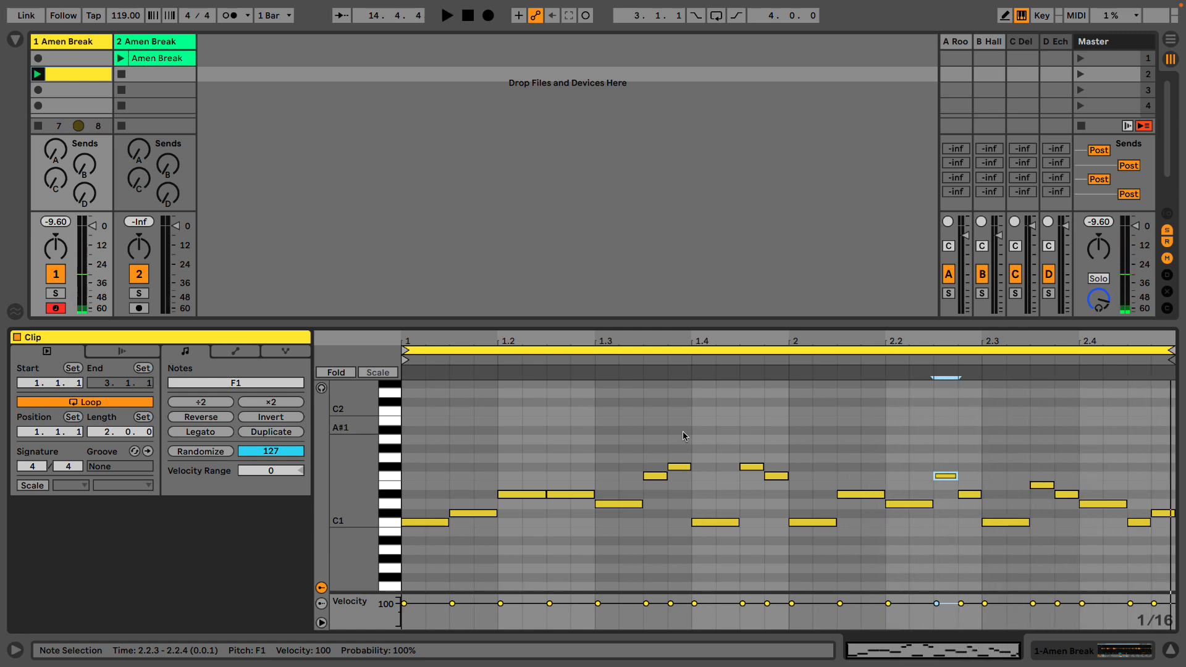
left_click_drag(438, 449, 1122, 588)
left_click_drag(1158, 481, 330, 533)
- Show the first track's devices and select the sliced Amen Break sampler
left_click(78, 44)
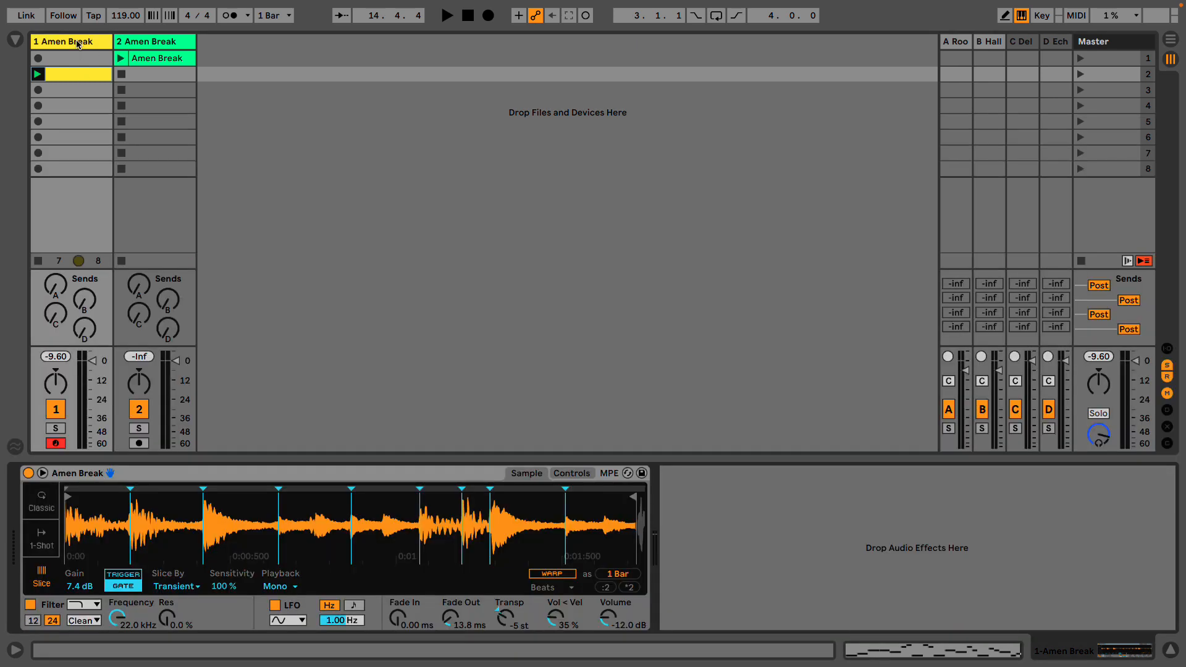
left_click(195, 476)
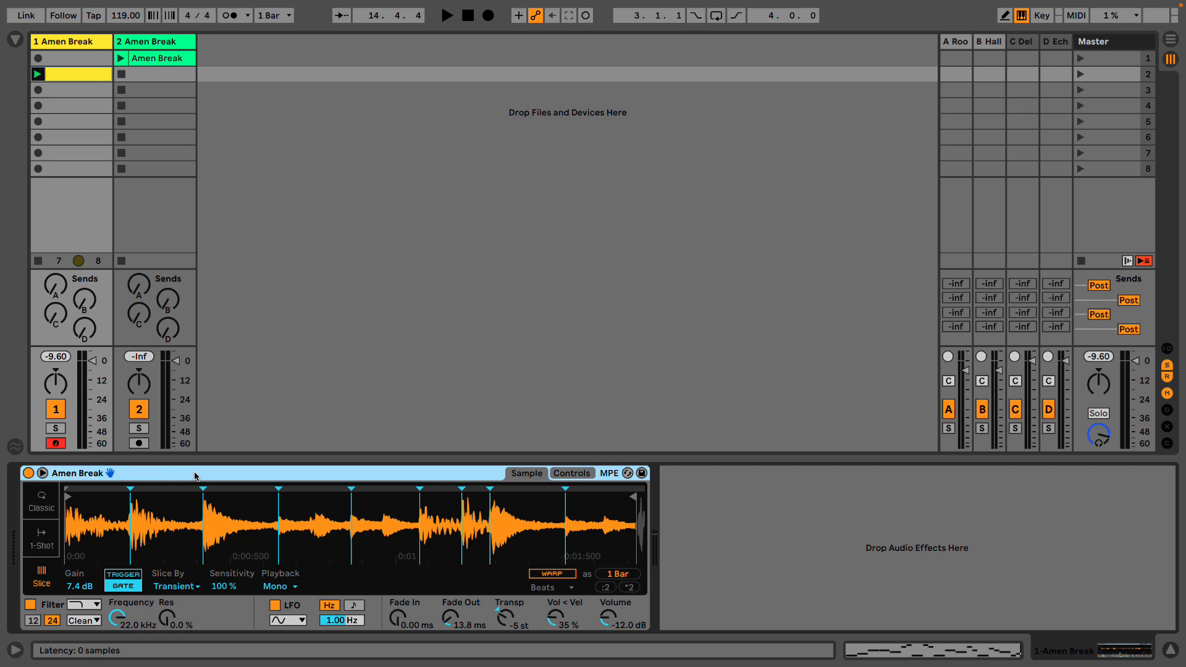